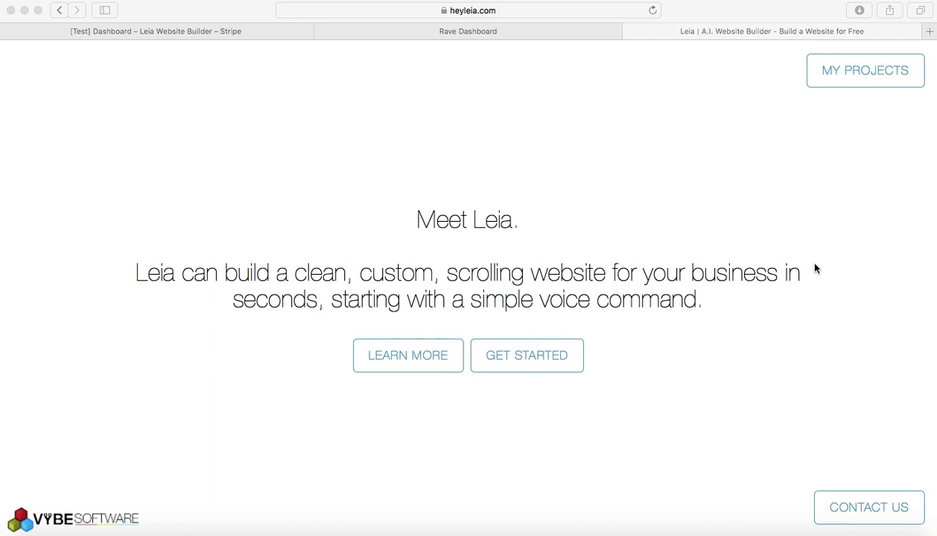
# - Open the project list and examine the upgrade plan comparison for the Golf tournament website
pyautogui.click(840, 74)
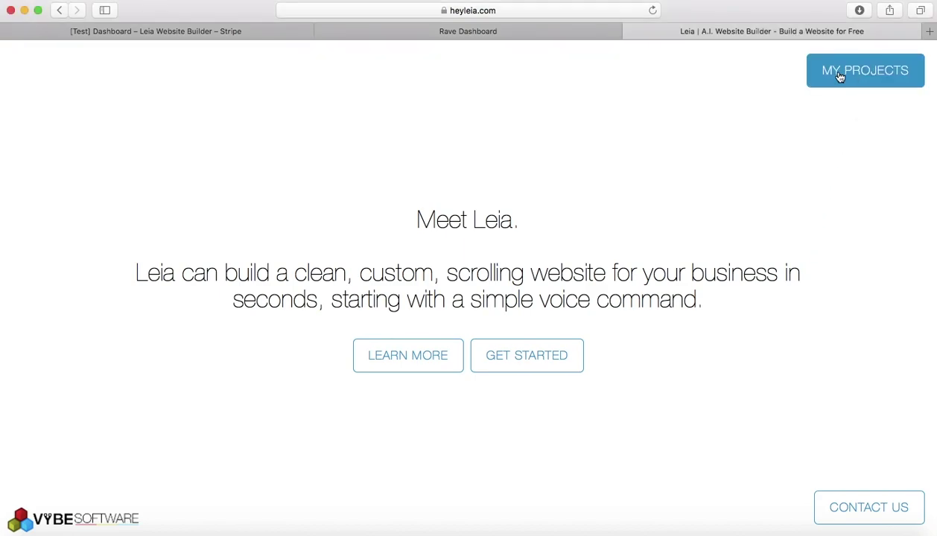
pyautogui.click(839, 74)
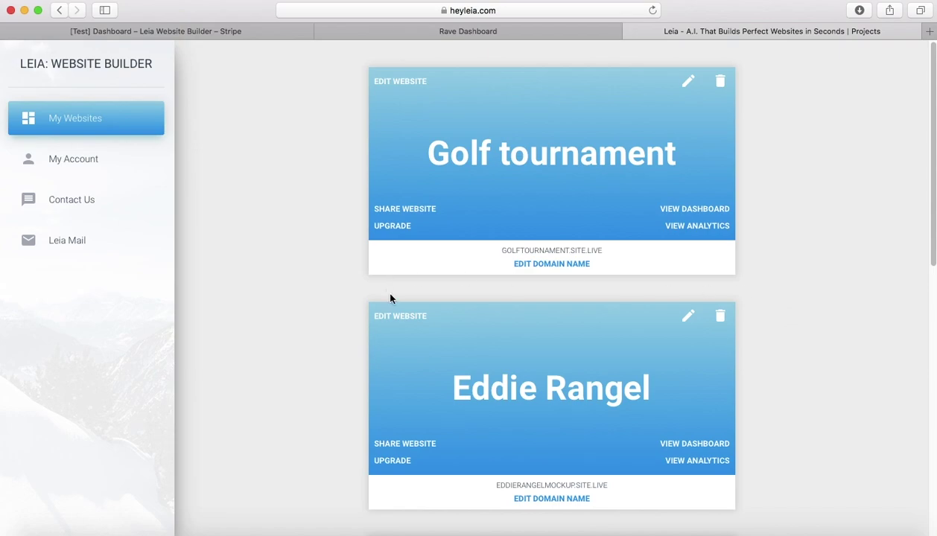
pyautogui.click(393, 233)
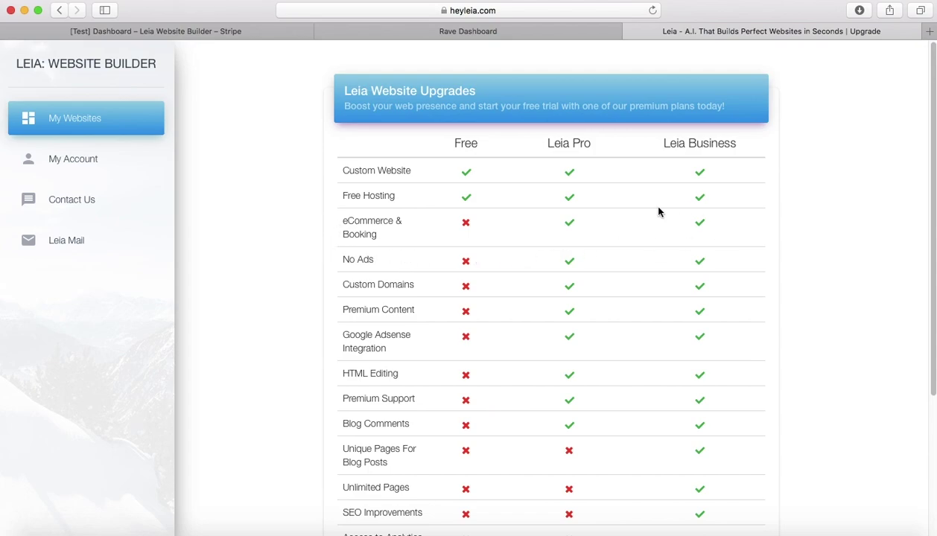
pyautogui.scroll(-3, 757, 332)
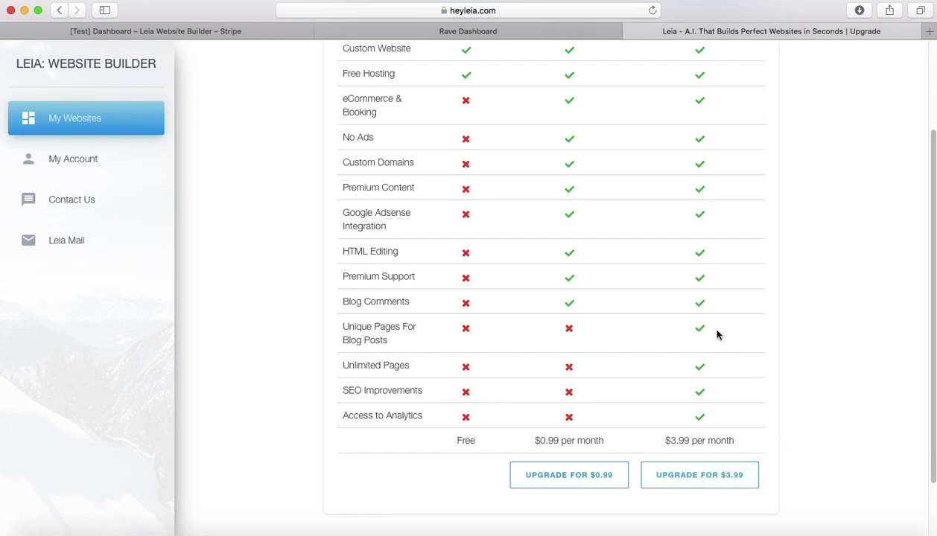
pyautogui.scroll(-1, 717, 331)
pyautogui.scroll(4, 717, 318)
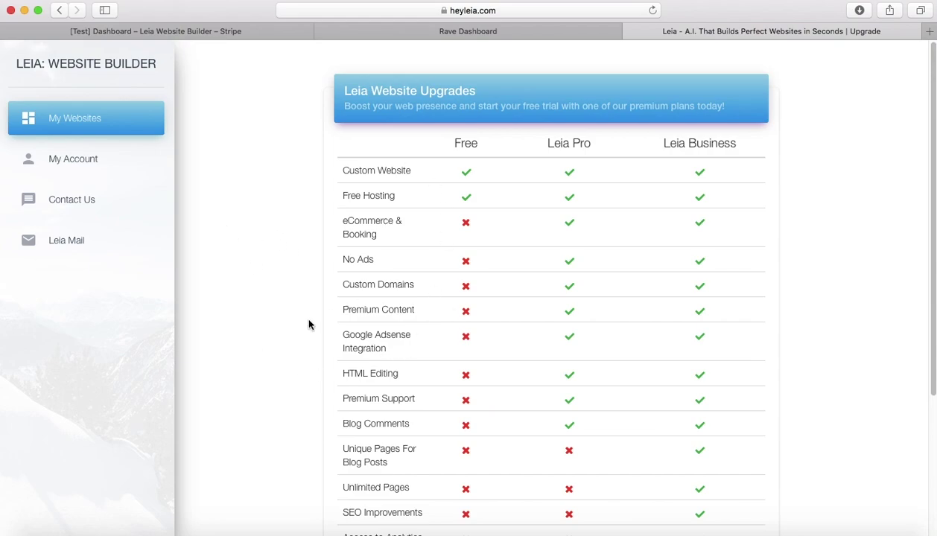
# - Return to the website list, open the Golf tournament dashboard and start adding a new product
pyautogui.click(85, 119)
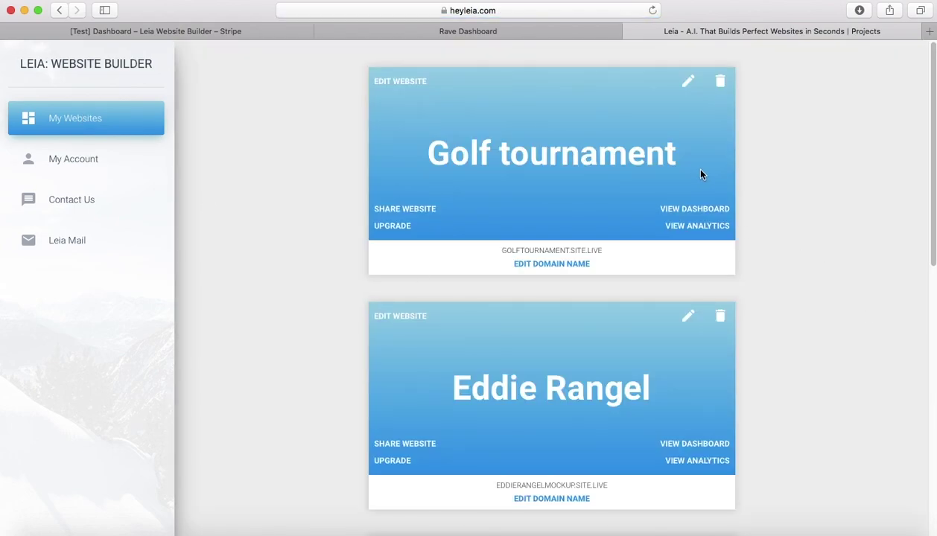
pyautogui.click(667, 213)
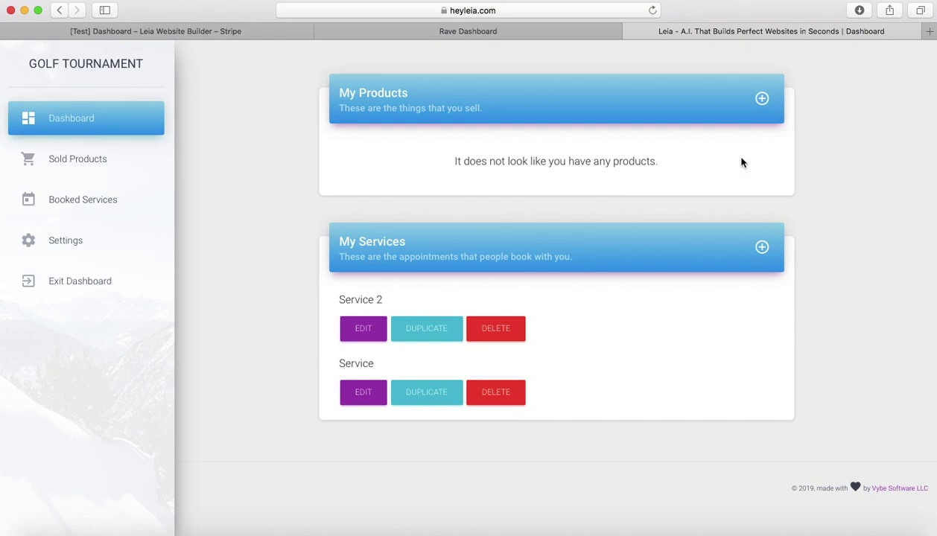
pyautogui.click(763, 100)
# - Enter "Product Name" as the product's name and "Product Description" as its description
pyautogui.click(426, 126)
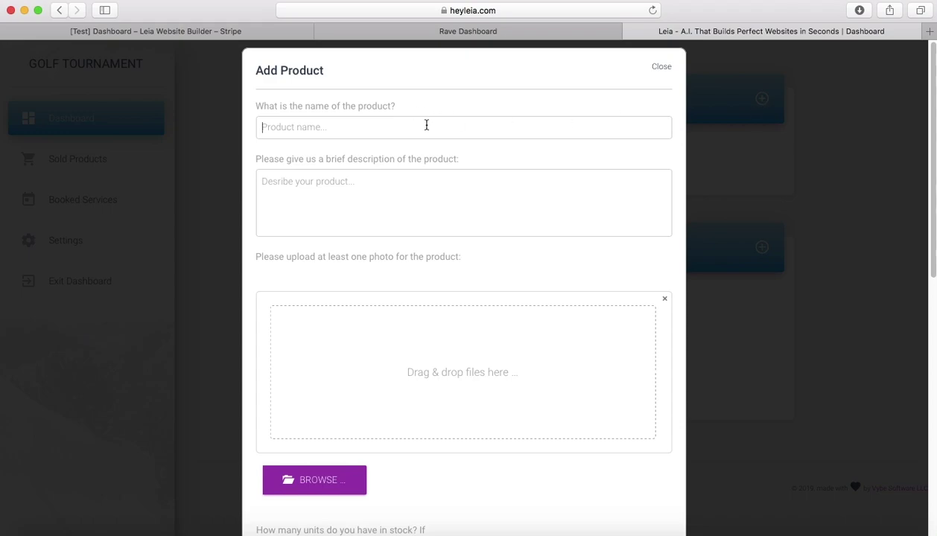
pyautogui.write('Product Name')
pyautogui.click(441, 198)
pyautogui.write('Produc')
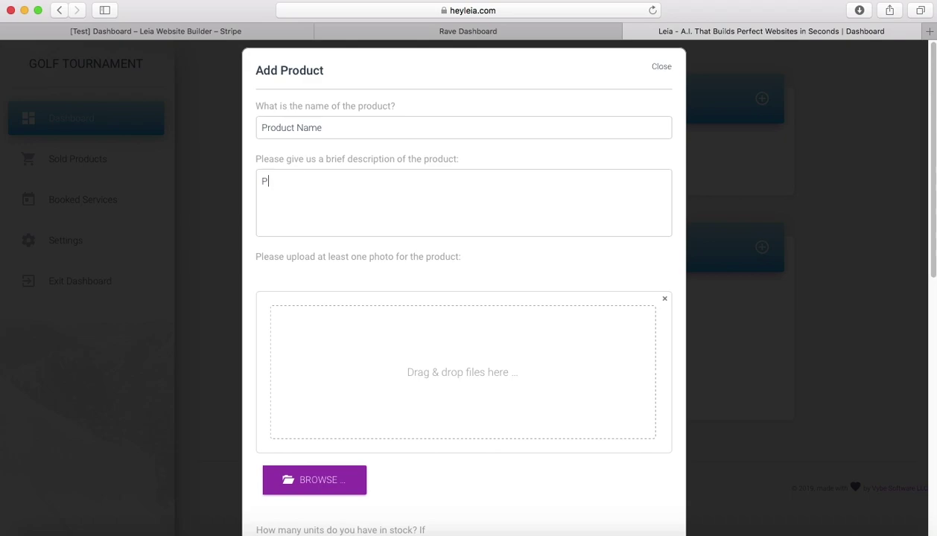
pyautogui.write('t Description')
# - Examine the product form's photo upload, stock, purchase limit and pricing fields
pyautogui.scroll(-2, 552, 345)
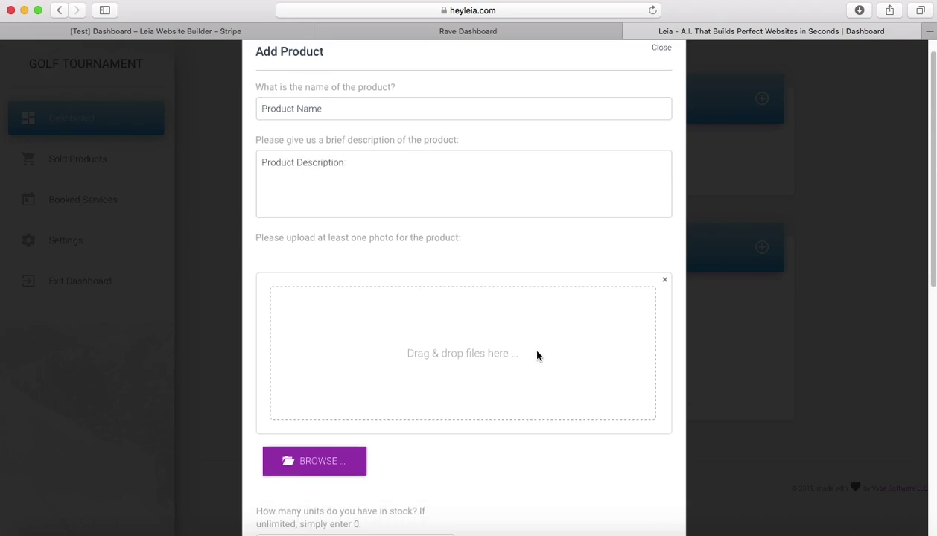
pyautogui.scroll(-5, 509, 348)
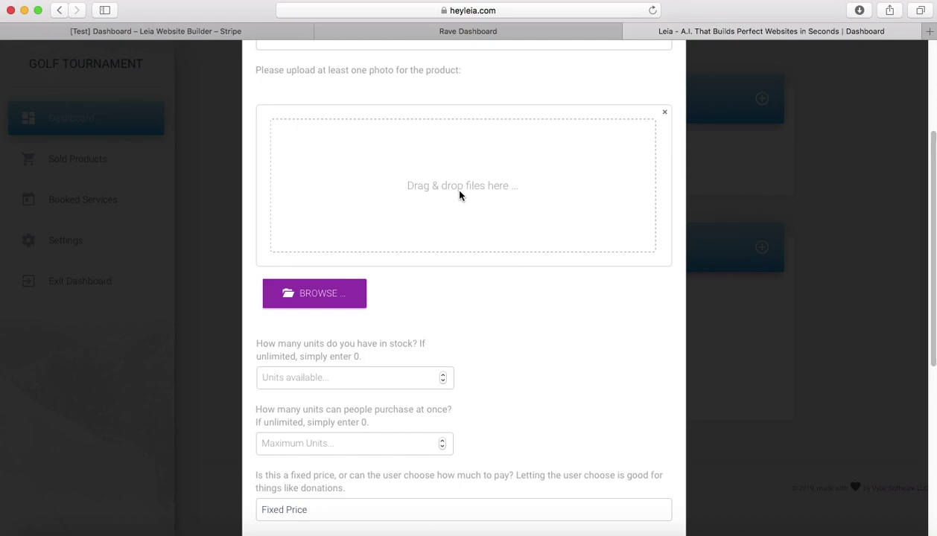
pyautogui.scroll(-6, 592, 330)
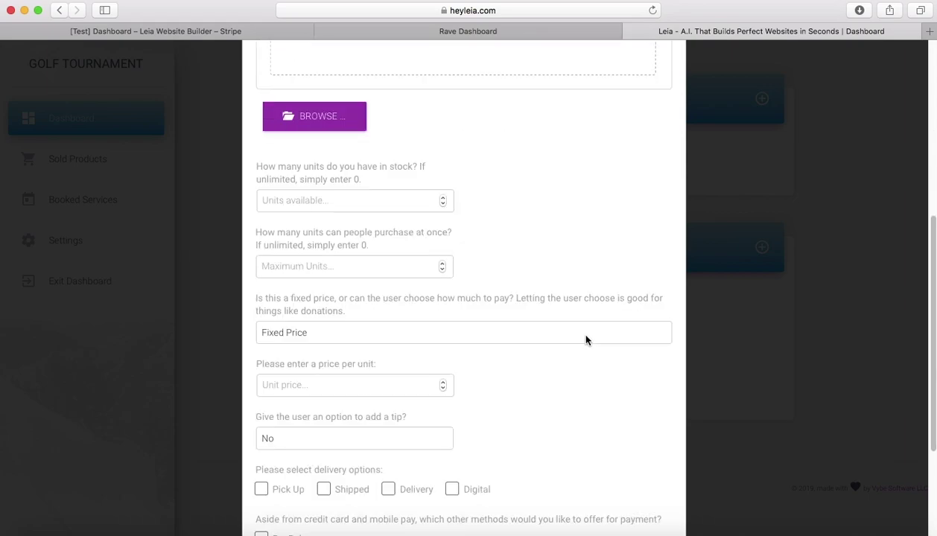
pyautogui.scroll(4, 575, 329)
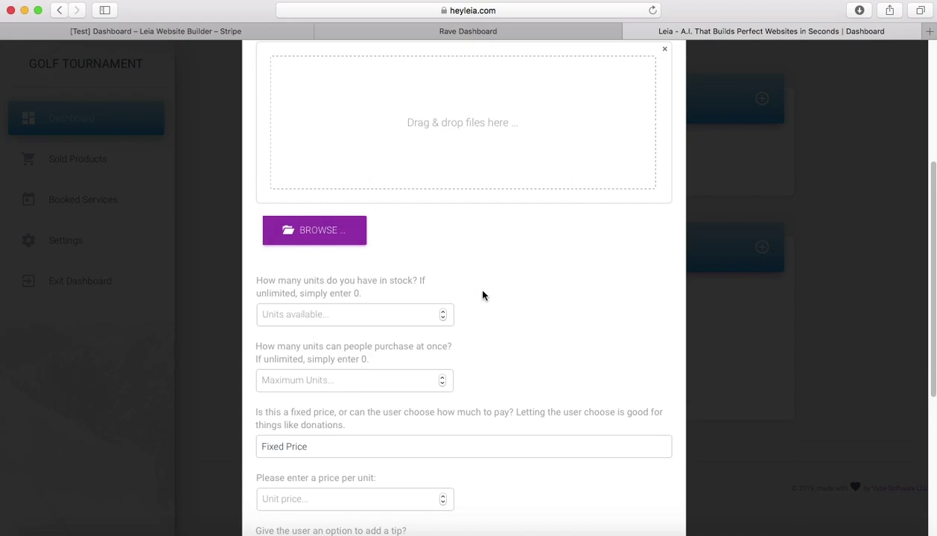
pyautogui.scroll(2, 507, 306)
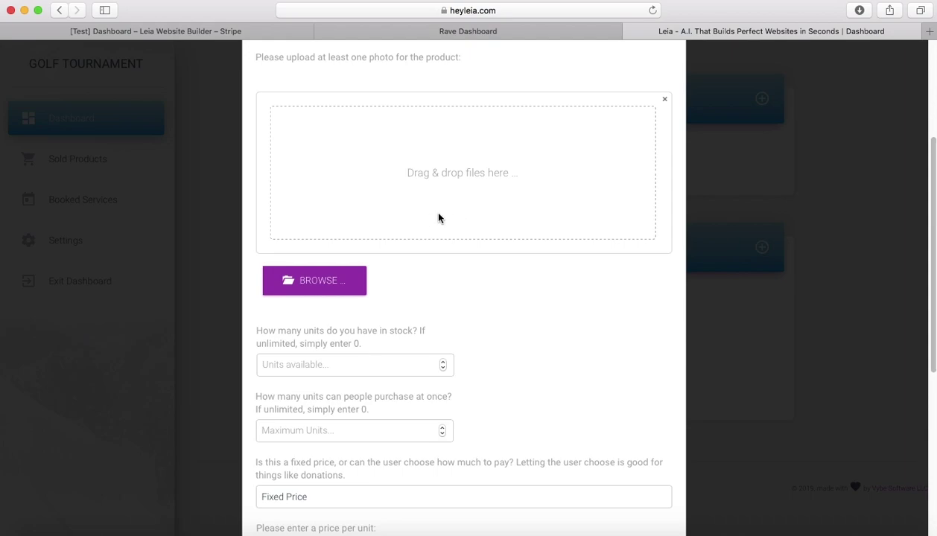
pyautogui.scroll(-3, 502, 362)
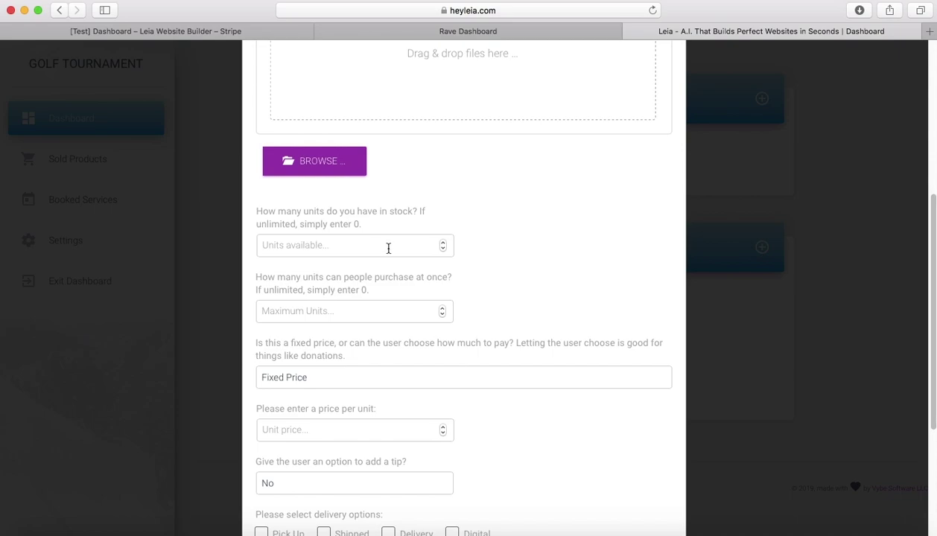
pyautogui.click(389, 248)
pyautogui.write('5')
pyautogui.press('BackSpace')
# - Switch the product's pricing type to Flexible Price and back to Fixed Price
pyautogui.scroll(-1, 543, 337)
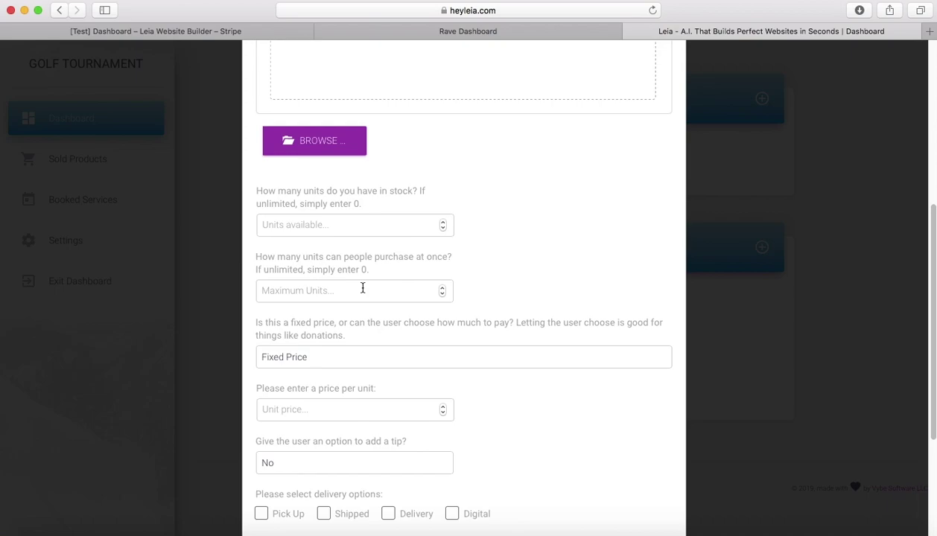
pyautogui.scroll(-1, 519, 315)
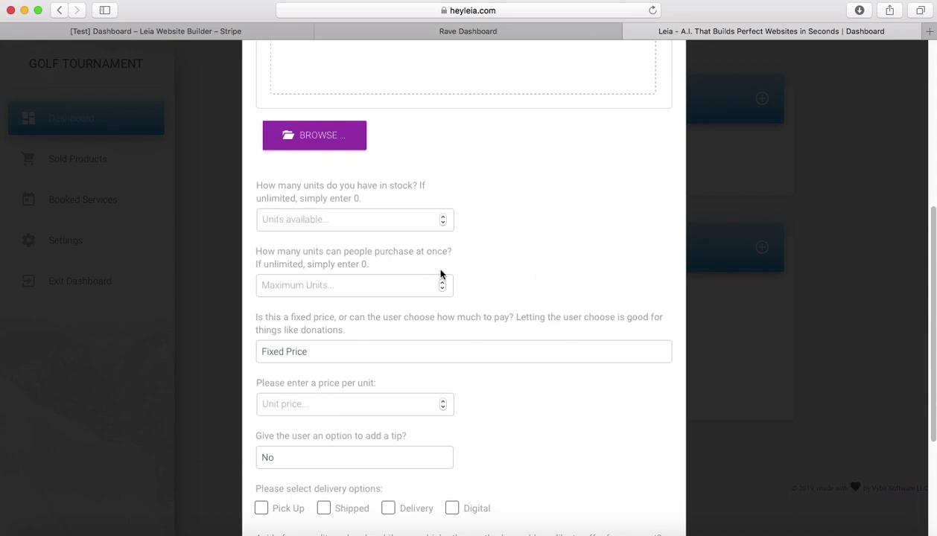
pyautogui.scroll(-3, 503, 275)
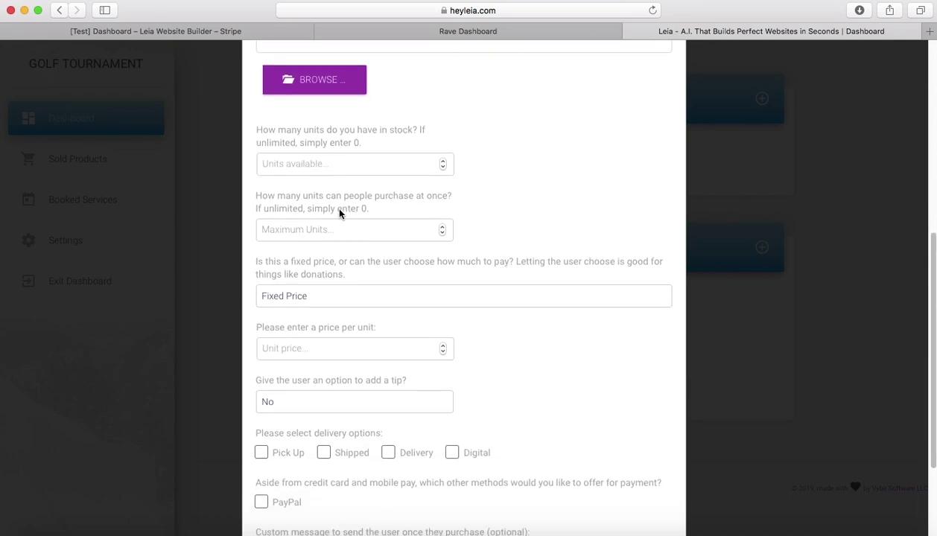
pyautogui.scroll(-5, 505, 310)
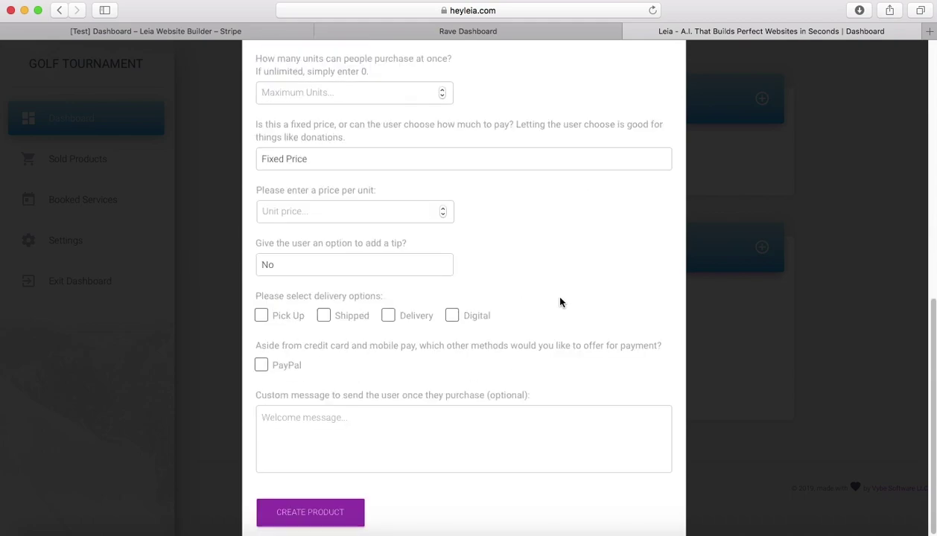
pyautogui.click(456, 162)
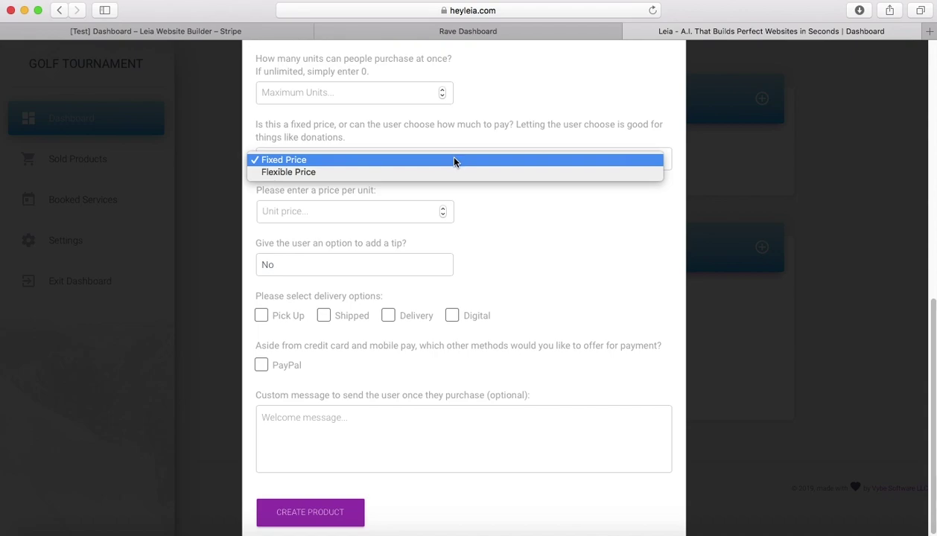
pyautogui.click(444, 174)
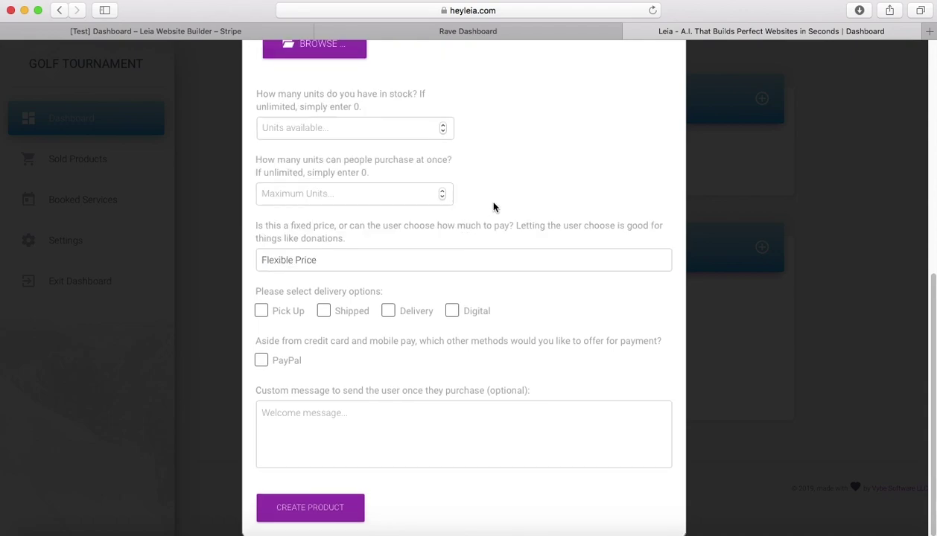
pyautogui.scroll(1, 521, 223)
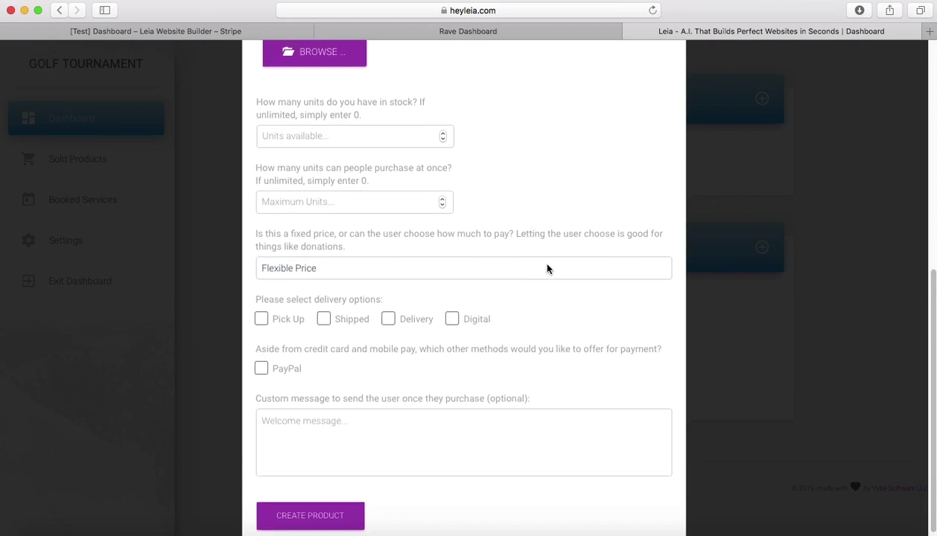
pyautogui.click(550, 261)
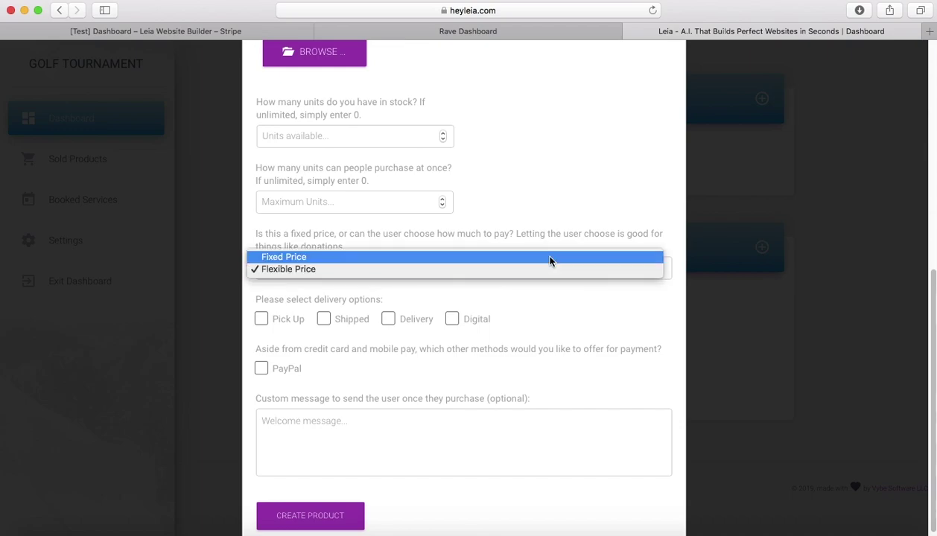
pyautogui.click(549, 258)
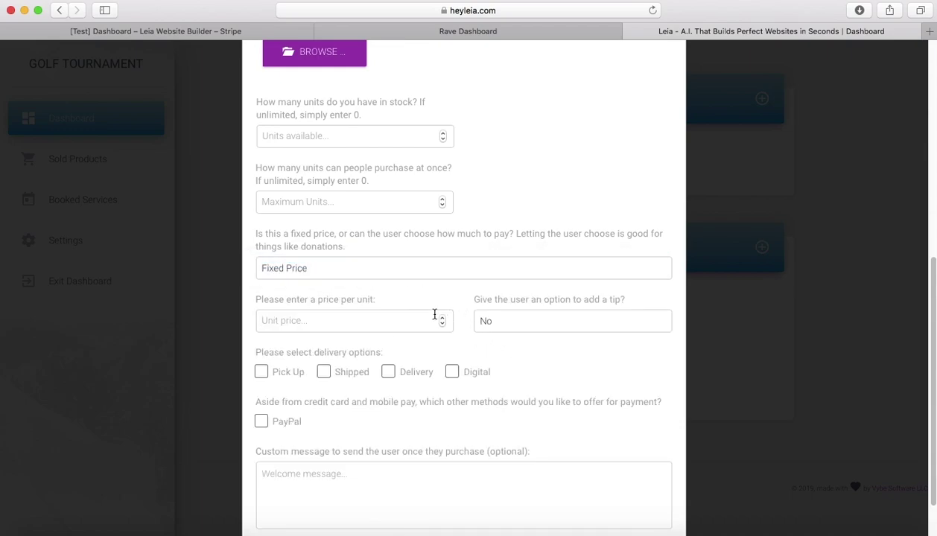
# - Set the price per unit to 99999 and set the option to add a tip to Yes
pyautogui.write('99999')
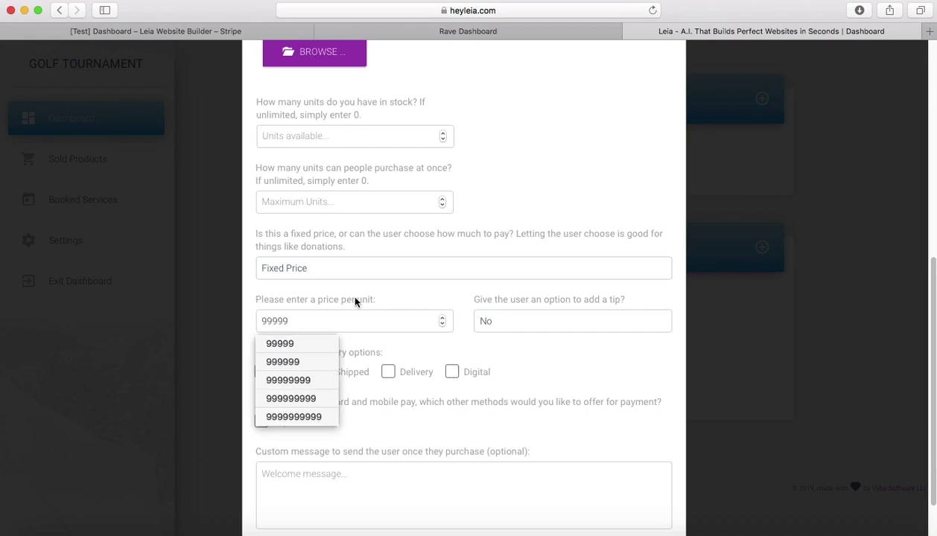
pyautogui.click(487, 320)
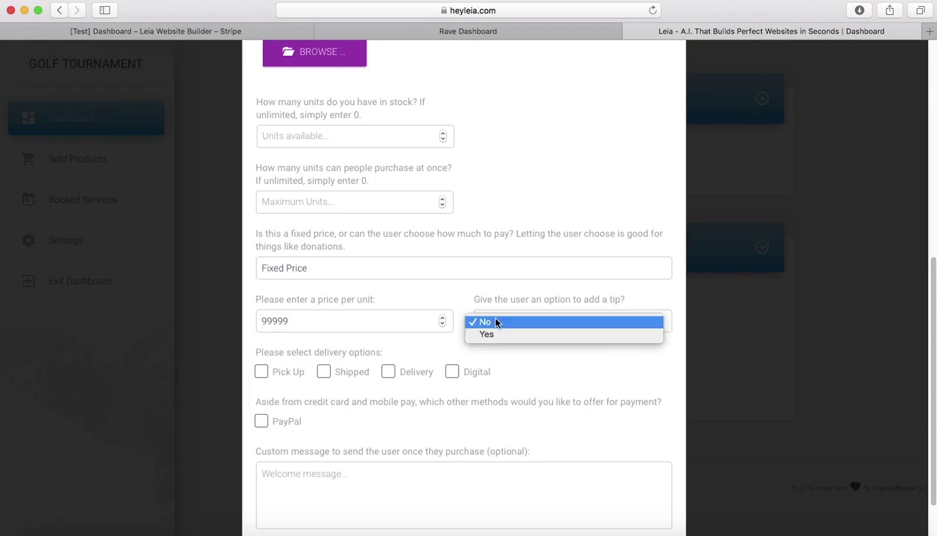
pyautogui.click(556, 336)
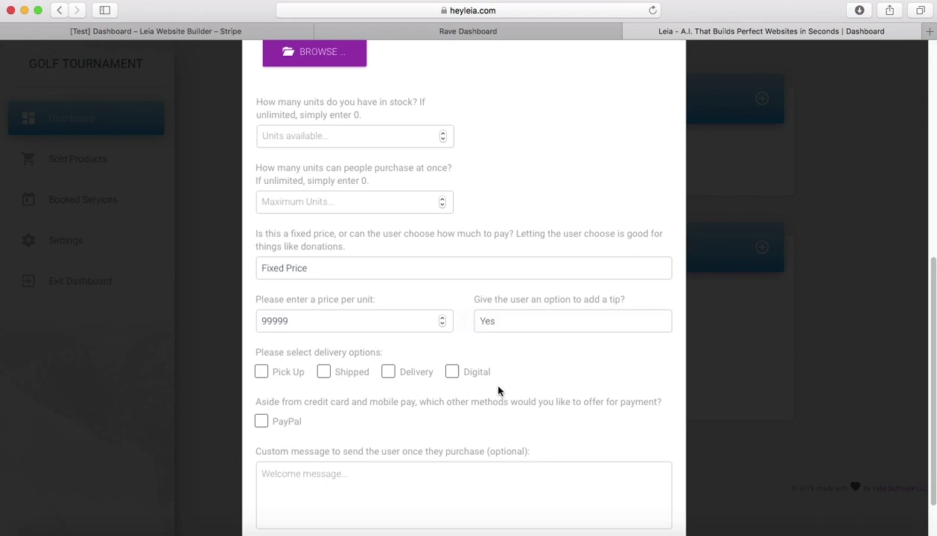
# - Try Pick Up delivery with the Pay Upon Pickup payment method, and clear both options again
pyautogui.scroll(-2, 448, 368)
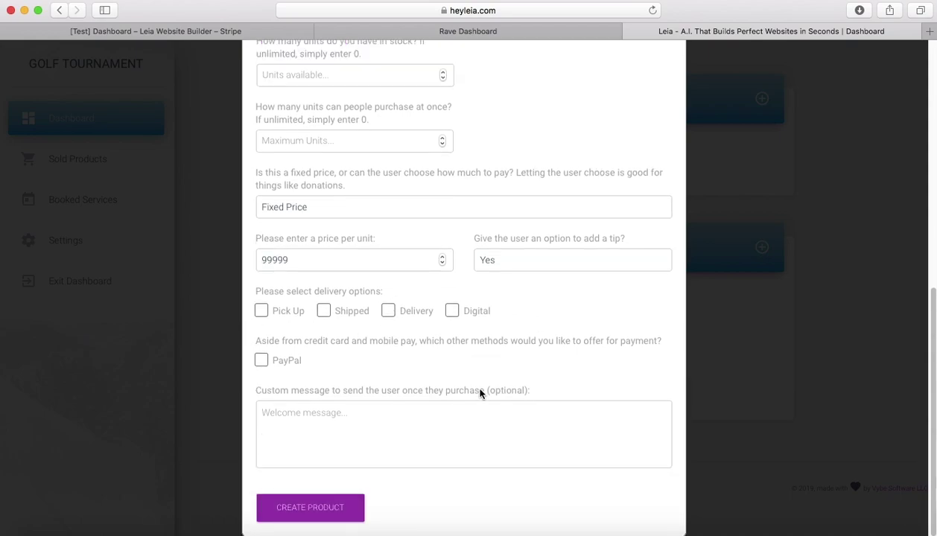
pyautogui.click(291, 315)
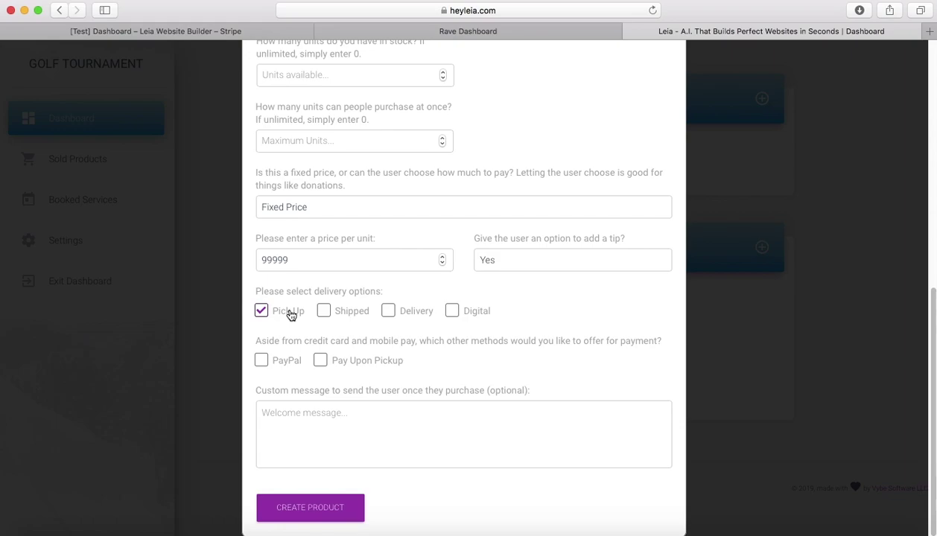
pyautogui.click(339, 364)
pyautogui.click(339, 362)
pyautogui.scroll(-3, 402, 374)
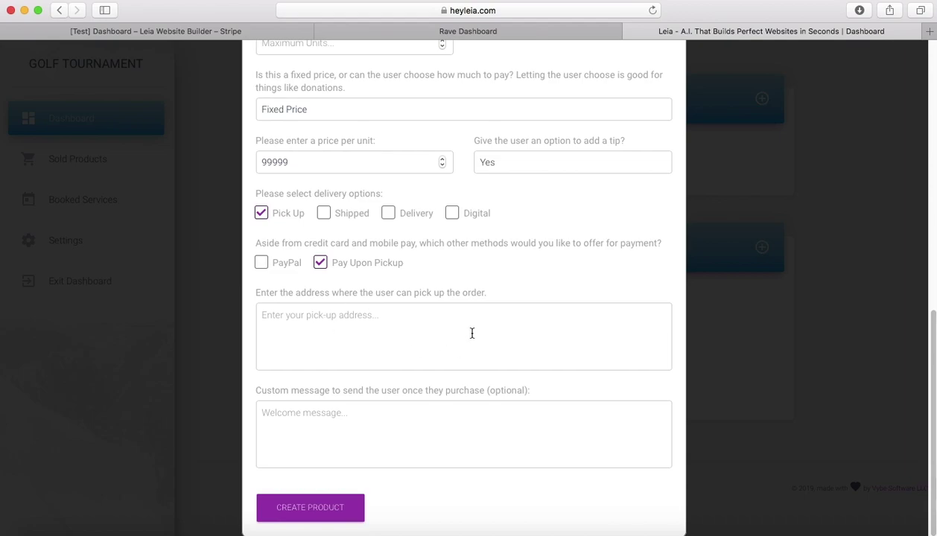
pyautogui.scroll(1, 417, 317)
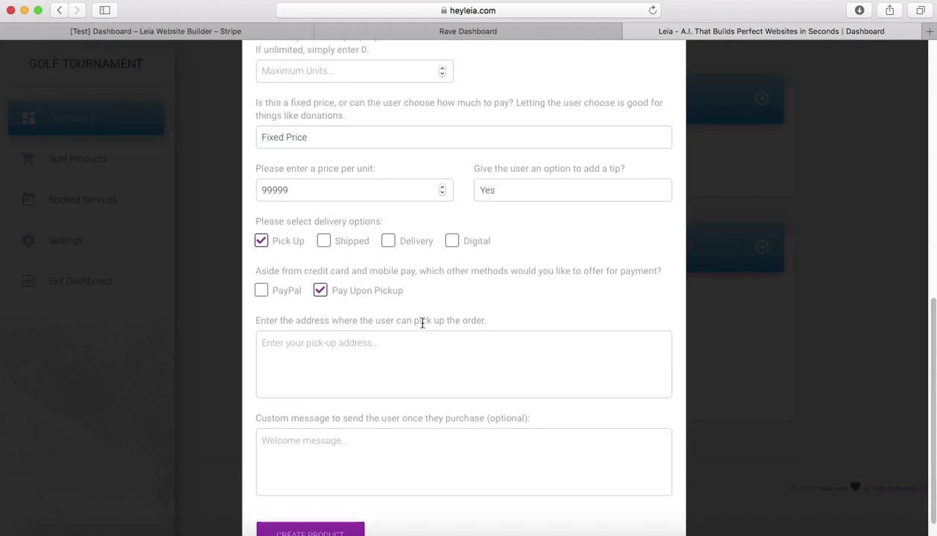
pyautogui.click(320, 290)
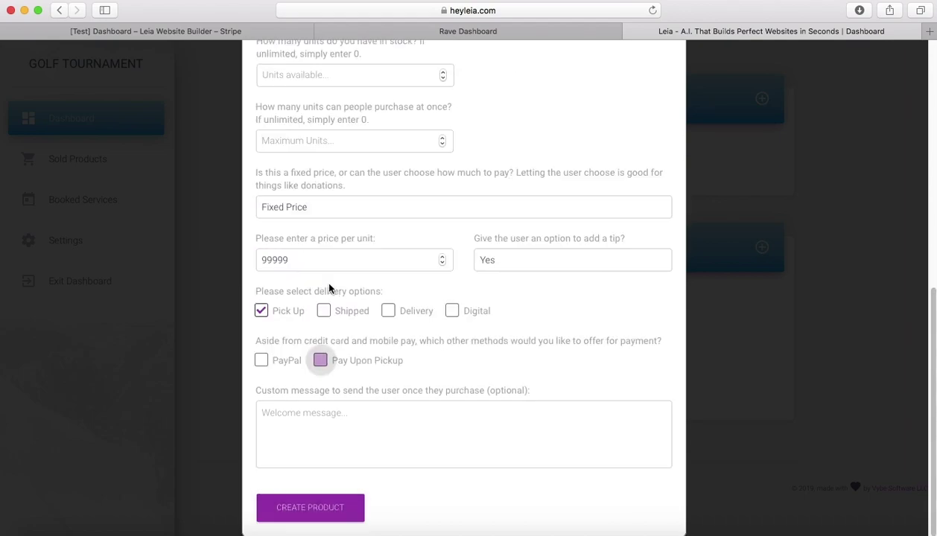
pyautogui.click(291, 312)
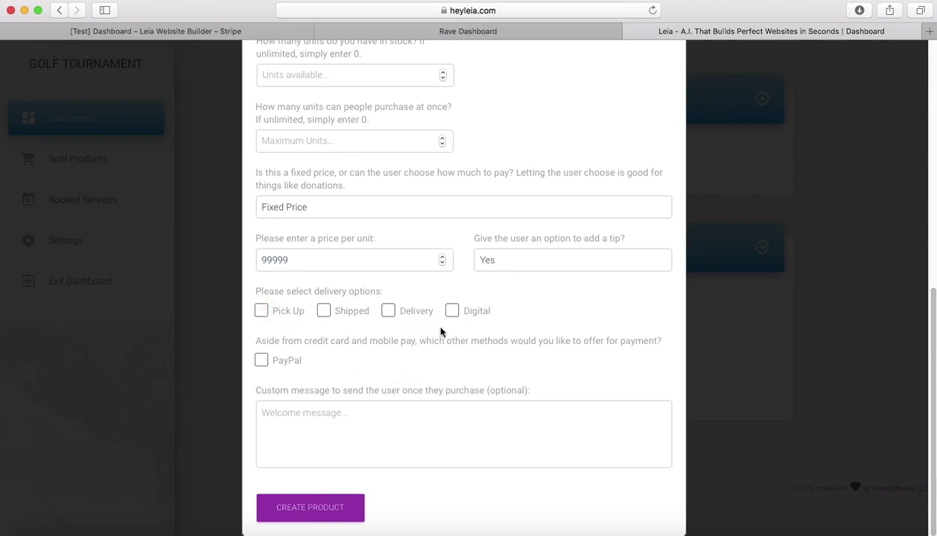
# - Choose Digital as the product's delivery option and bring up the upload area for files emailed upon purchase
pyautogui.click(456, 313)
pyautogui.scroll(-3, 418, 380)
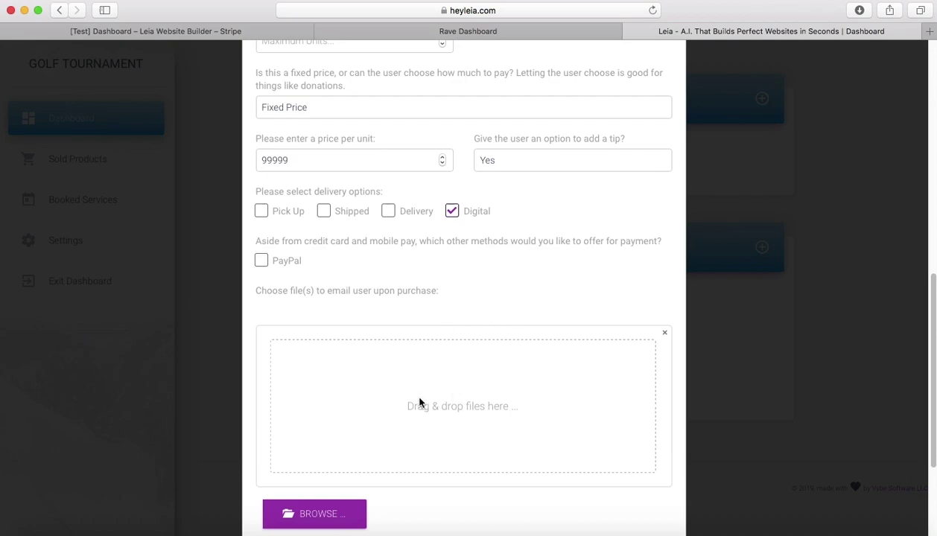
pyautogui.scroll(-4, 453, 342)
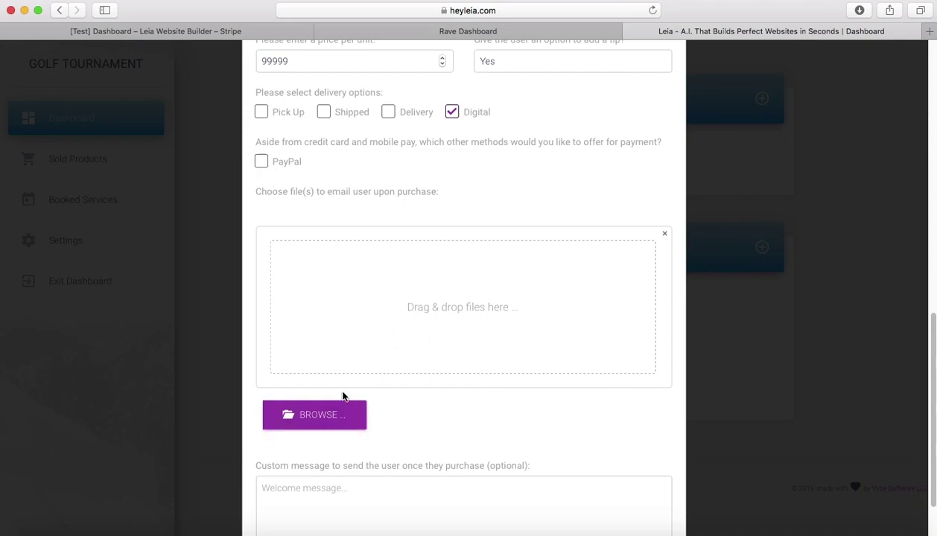
# - Offer PayPal as an additional payment method for the digital product
pyautogui.scroll(2, 538, 331)
pyautogui.scroll(2, 535, 330)
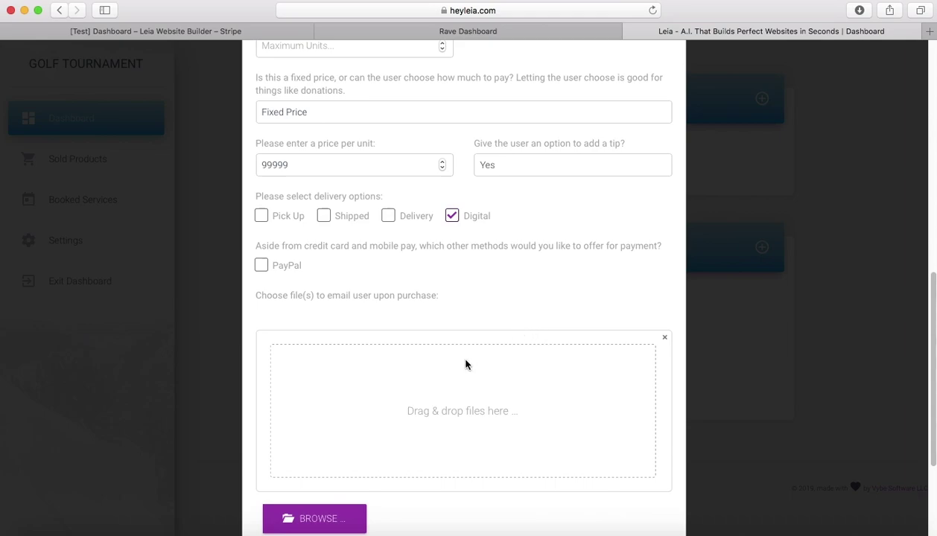
pyautogui.click(282, 268)
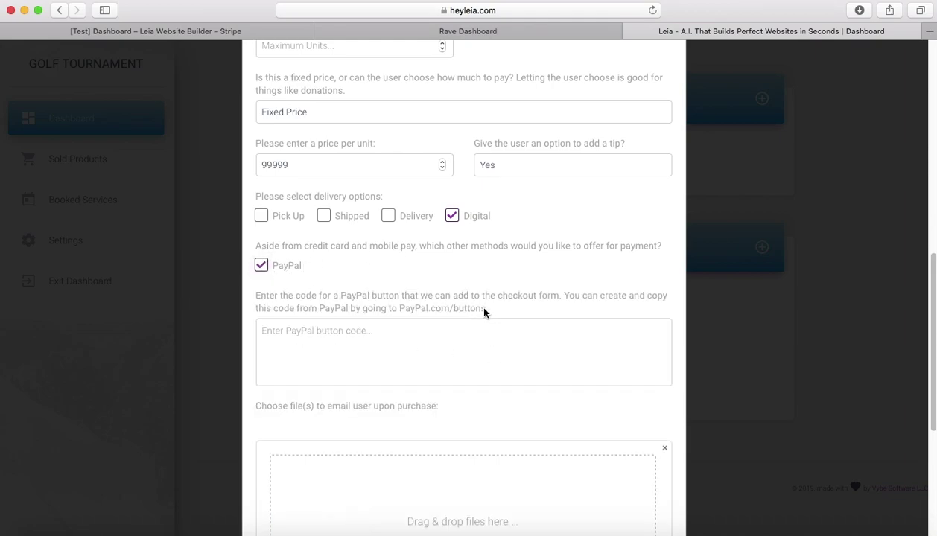
# - Open paypal.com/buttons/ in a new browser tab
pyautogui.click(929, 35)
pyautogui.write('payp')
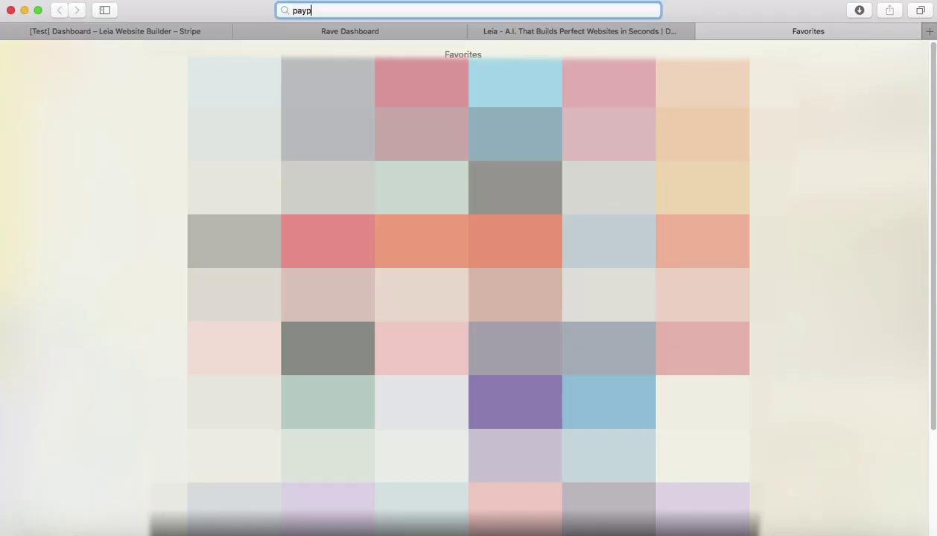
pyautogui.write('al.com/buttons/')
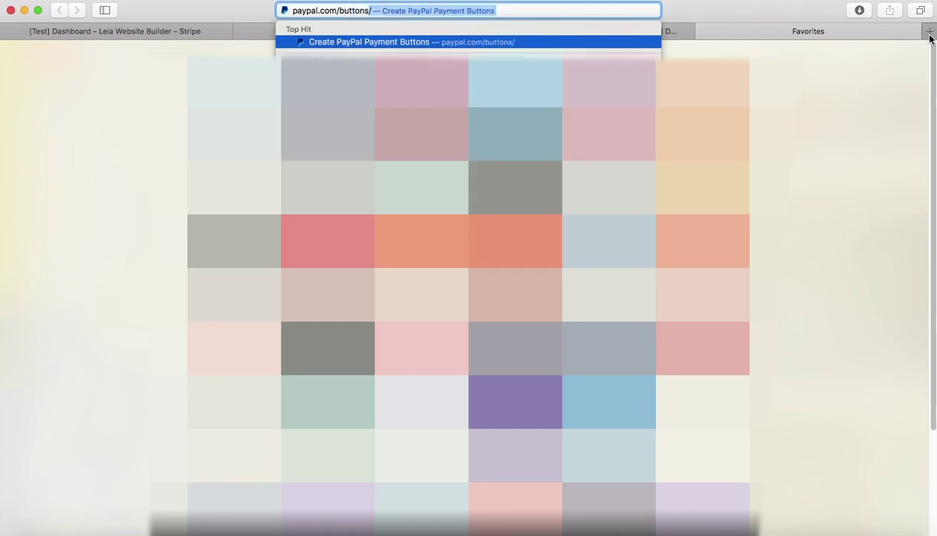
pyautogui.press('Return')
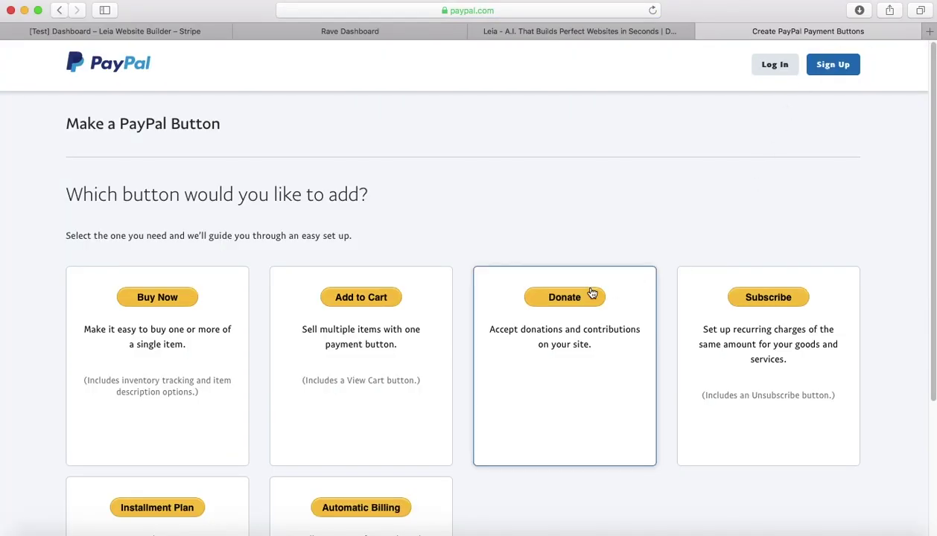
# - Review the PayPal button types and choose Buy Now as the one to create
pyautogui.scroll(-2, 508, 338)
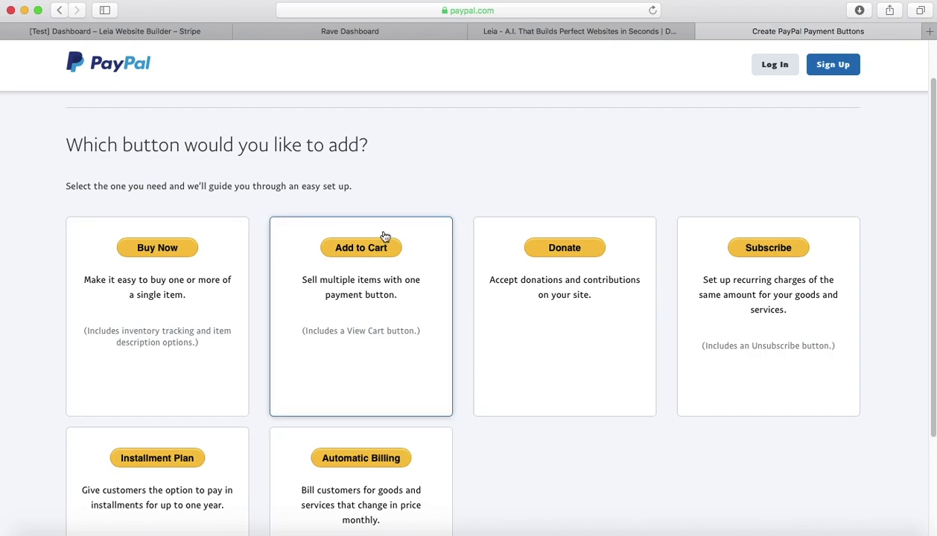
pyautogui.scroll(-1, 576, 412)
pyautogui.scroll(-1, 576, 412)
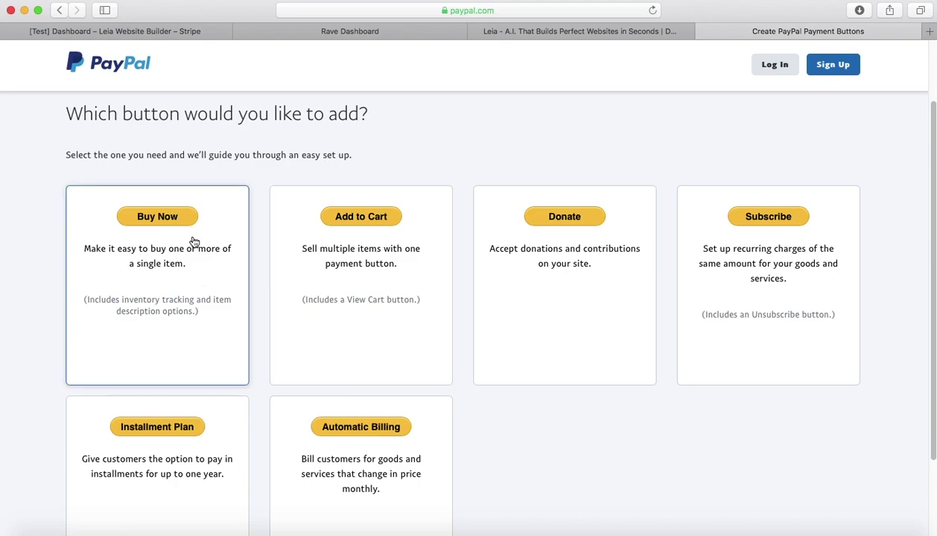
pyautogui.click(171, 285)
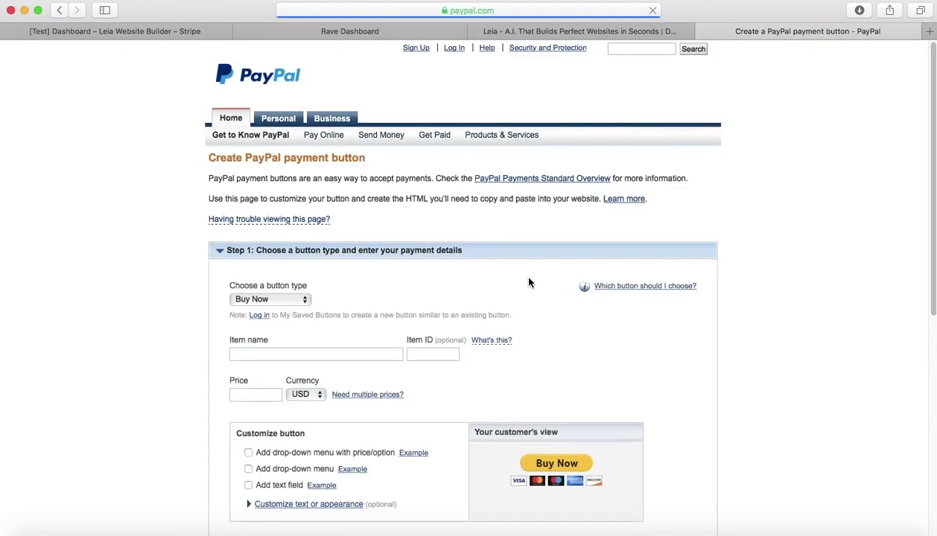
# - Enter "Product name" as the payment button's item name and bring up the explanation of the Item ID
pyautogui.scroll(-1, 504, 289)
pyautogui.scroll(-1, 505, 289)
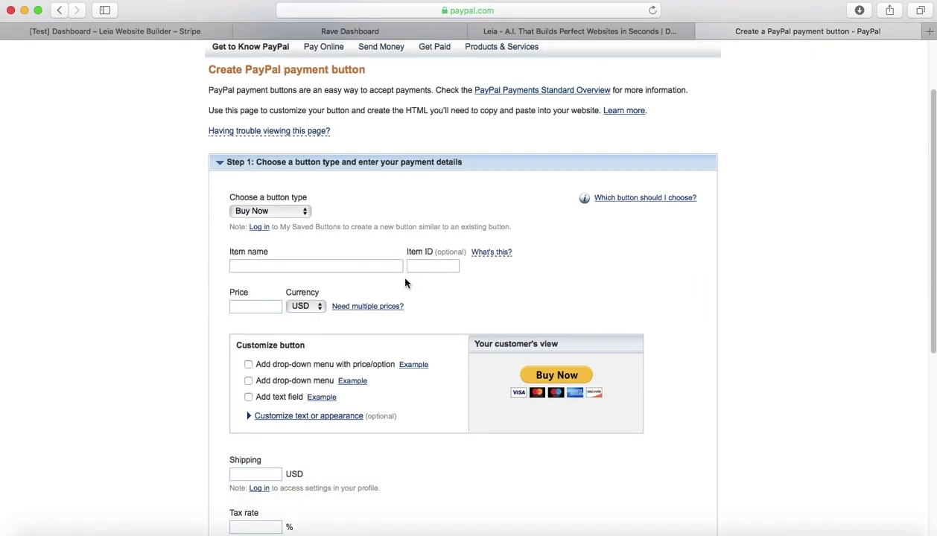
pyautogui.click(389, 265)
pyautogui.write('Pro')
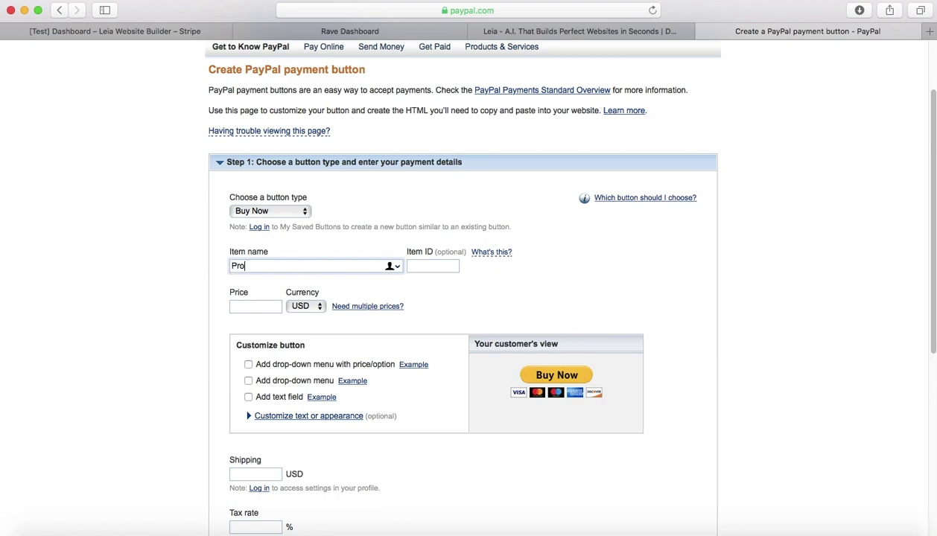
pyautogui.write('duct name')
pyautogui.click(491, 252)
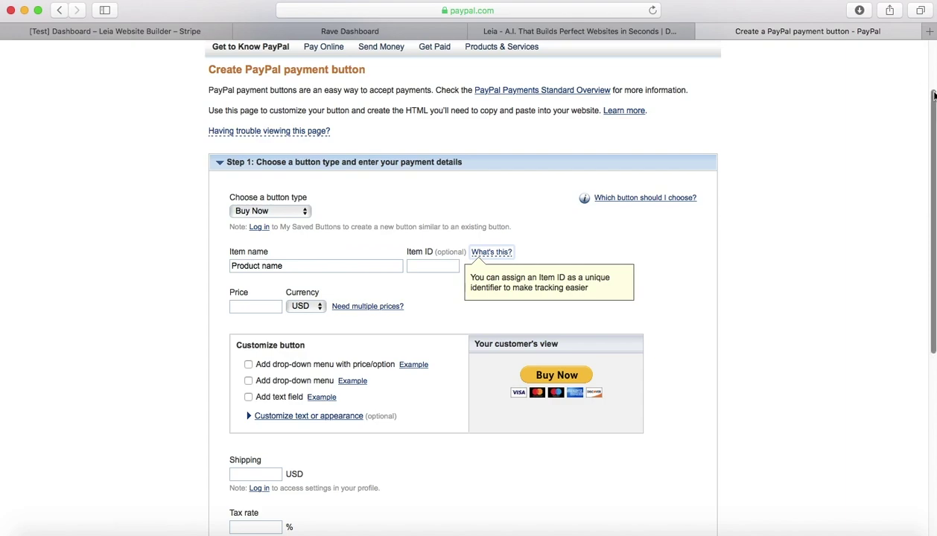
# - Set the item's price to 9999 and view the currency choices, keeping USD
pyautogui.click(255, 306)
pyautogui.write('9999')
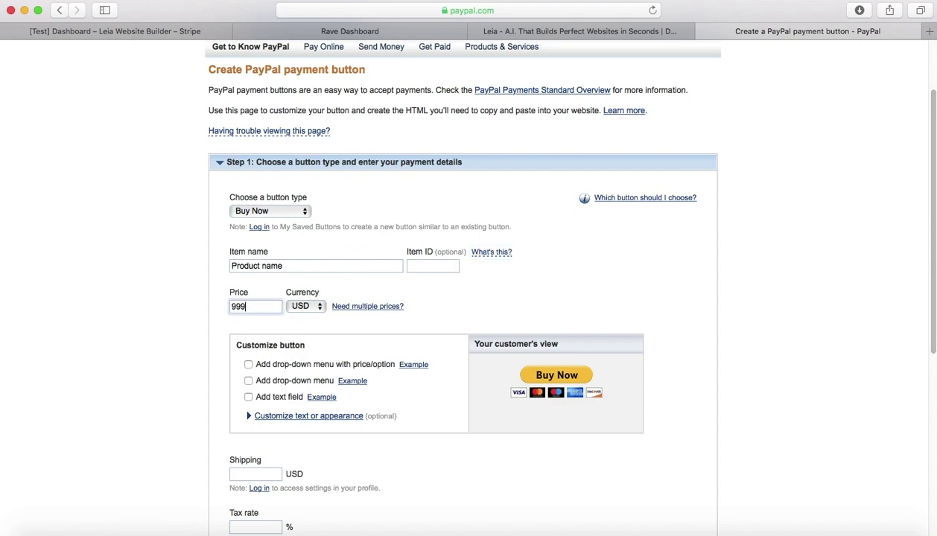
pyautogui.click(299, 306)
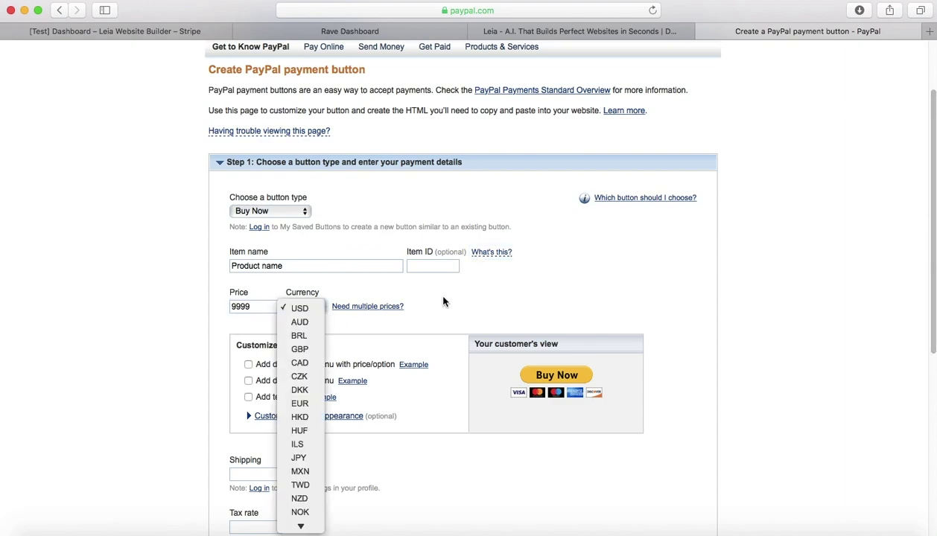
pyautogui.click(429, 320)
# - Set the payment button's shipping cost to 5 USD and its tax rate to 0.0825 %
pyautogui.scroll(-5, 466, 408)
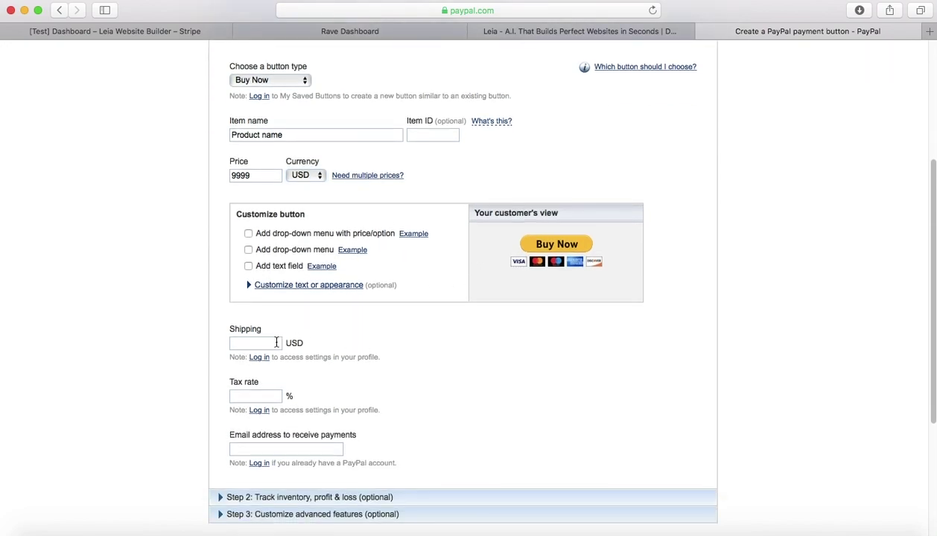
pyautogui.click(276, 343)
pyautogui.rightClick(437, 374)
pyautogui.click(333, 343)
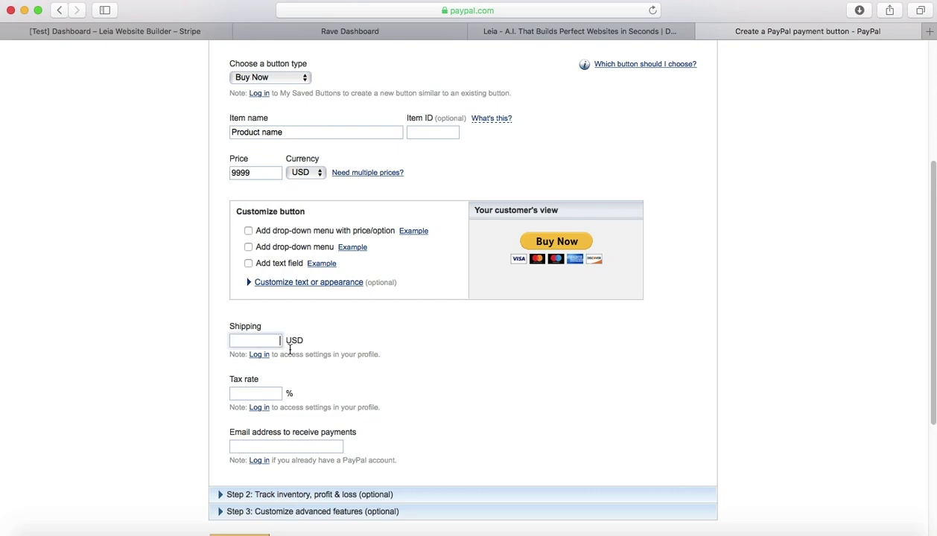
pyautogui.click(516, 369)
pyautogui.click(265, 394)
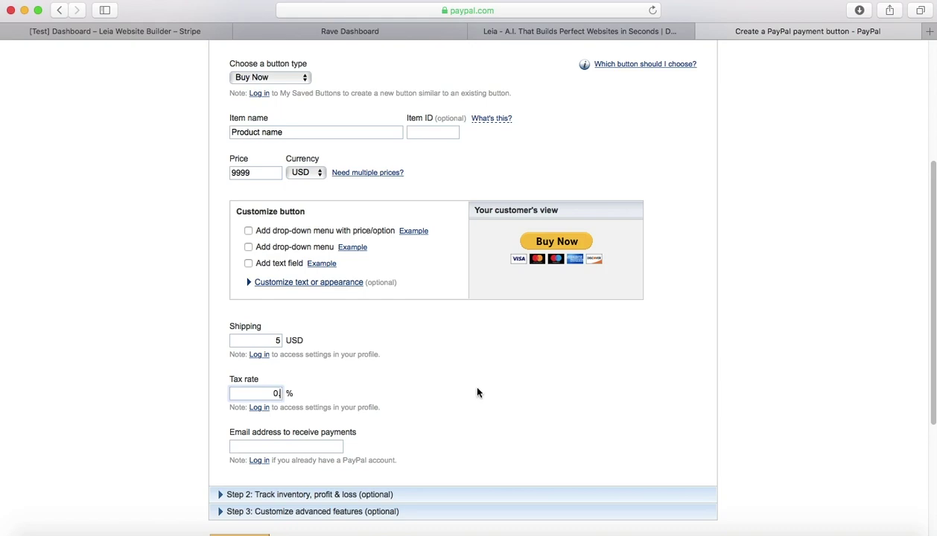
pyautogui.write('0.825')
pyautogui.click(468, 403)
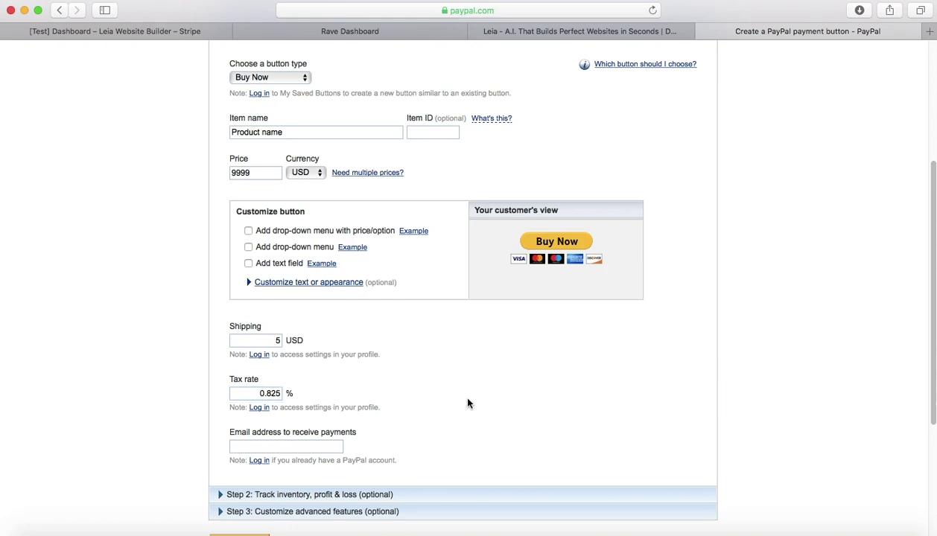
pyautogui.click(260, 393)
pyautogui.write('0')
# - Fill in the e-mail address that receives payments and create the PayPal button
pyautogui.click(339, 446)
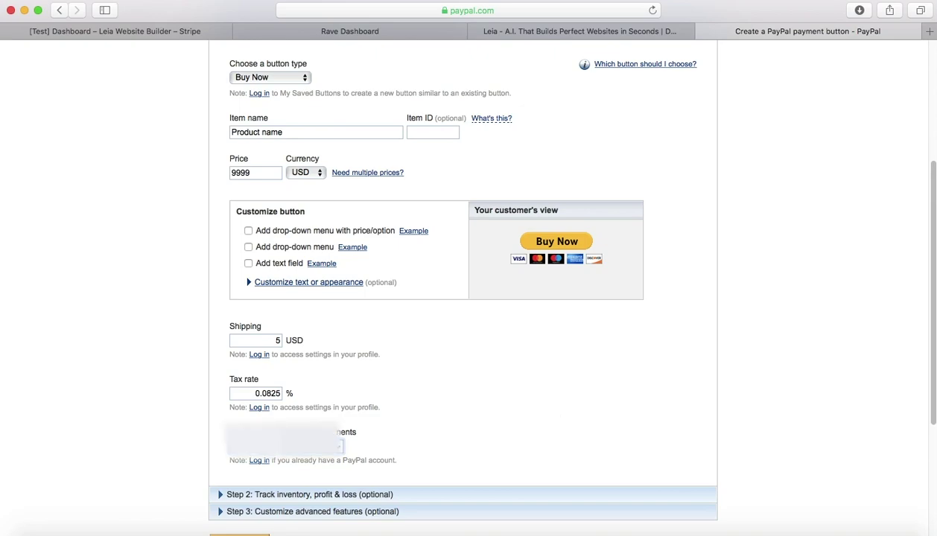
pyautogui.scroll(-1, 439, 442)
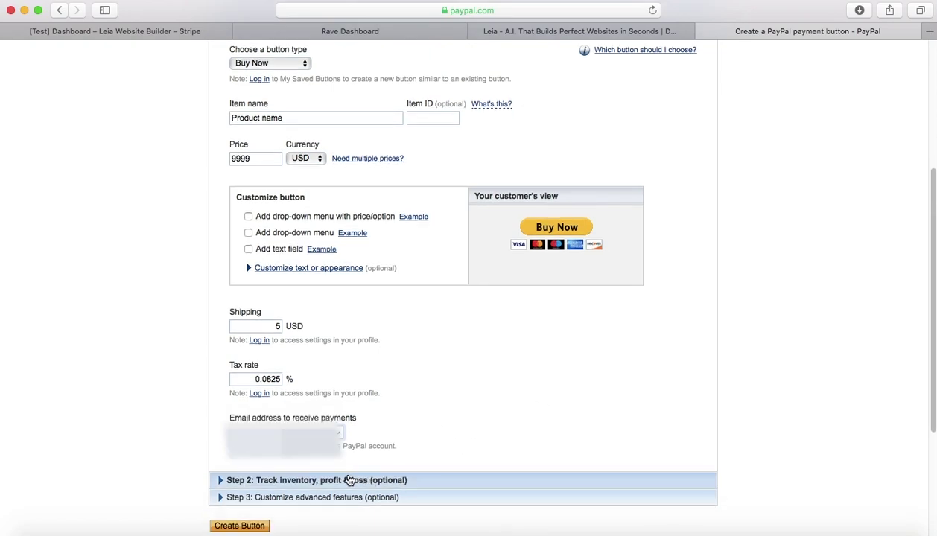
pyautogui.click(237, 331)
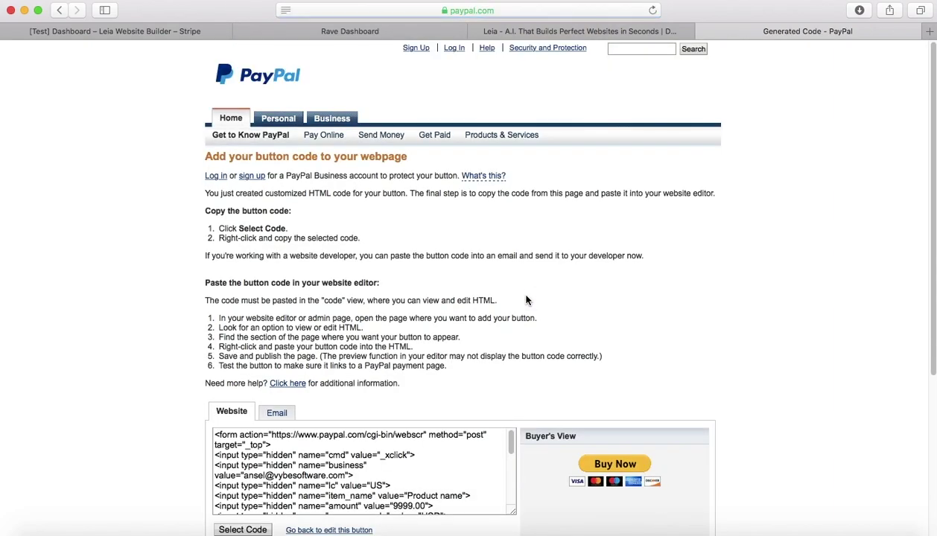
# - Select and copy the whole generated website code of the Buy Now button
pyautogui.scroll(-5, 505, 286)
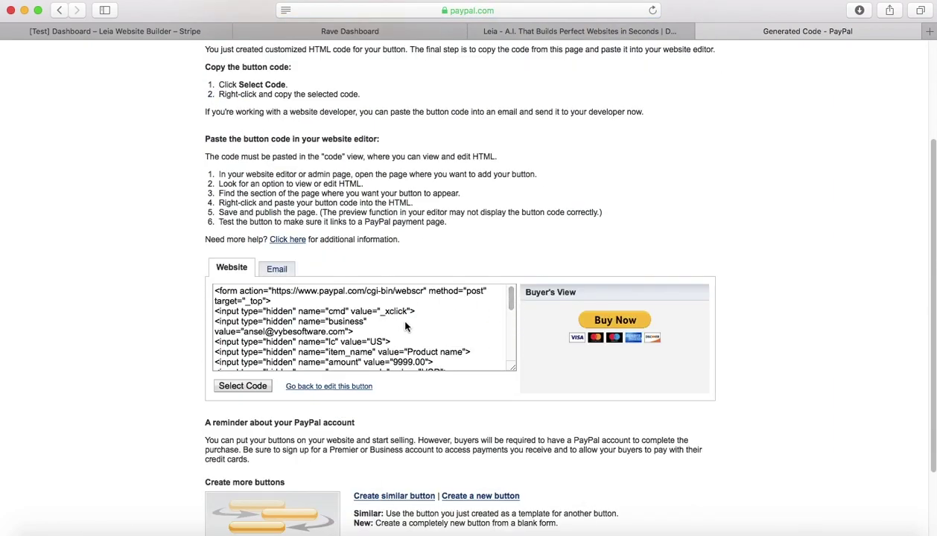
pyautogui.click(263, 393)
pyautogui.rightClick(304, 340)
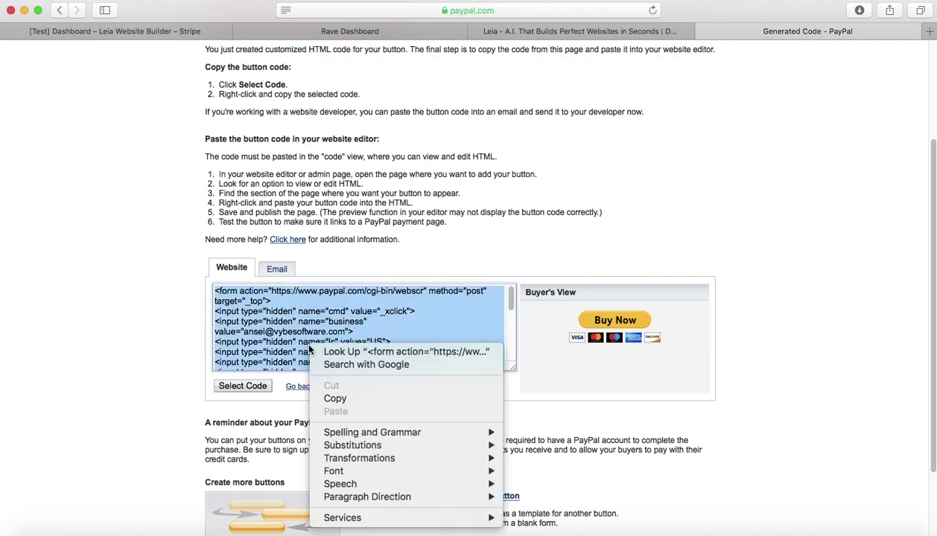
pyautogui.click(335, 399)
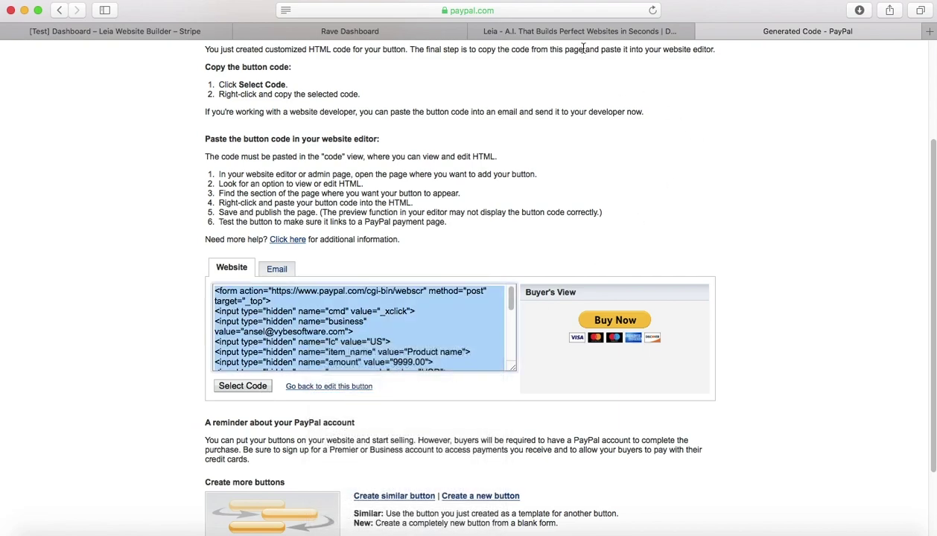
# - Return to the Leia dashboard and paste the copied code as the product's PayPal button code
pyautogui.click(569, 32)
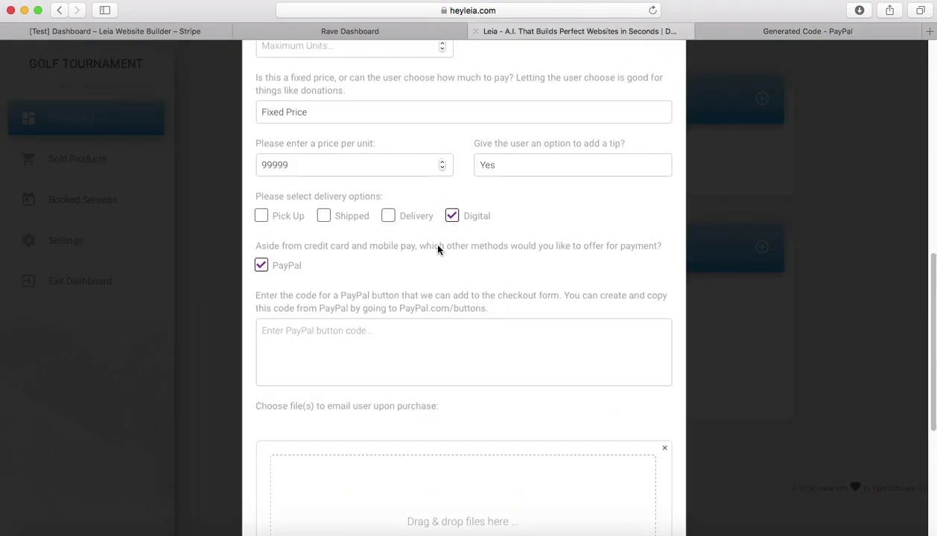
pyautogui.rightClick(411, 337)
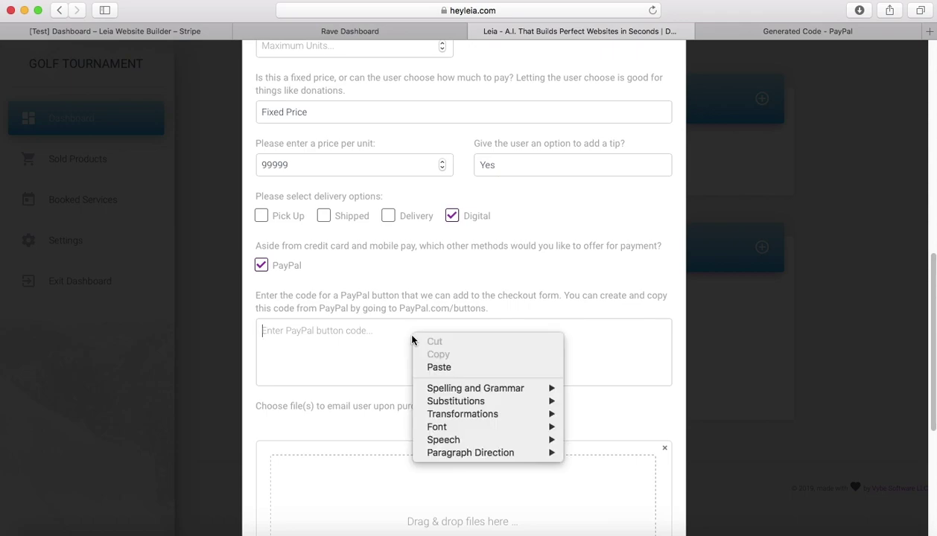
pyautogui.click(440, 366)
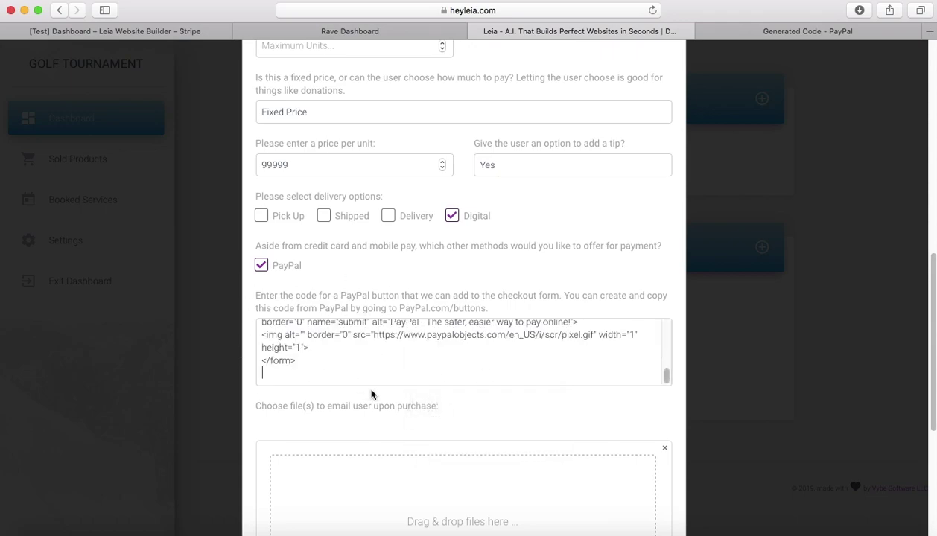
# - Examine the pasted PayPal button code from beginning to end, along with the surrounding product settings
pyautogui.scroll(-3, 440, 220)
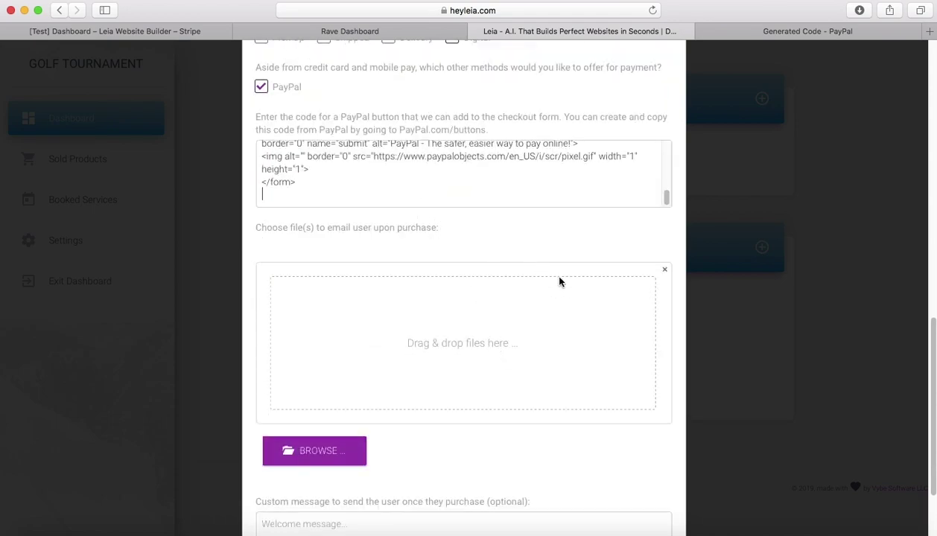
pyautogui.scroll(1, 734, 246)
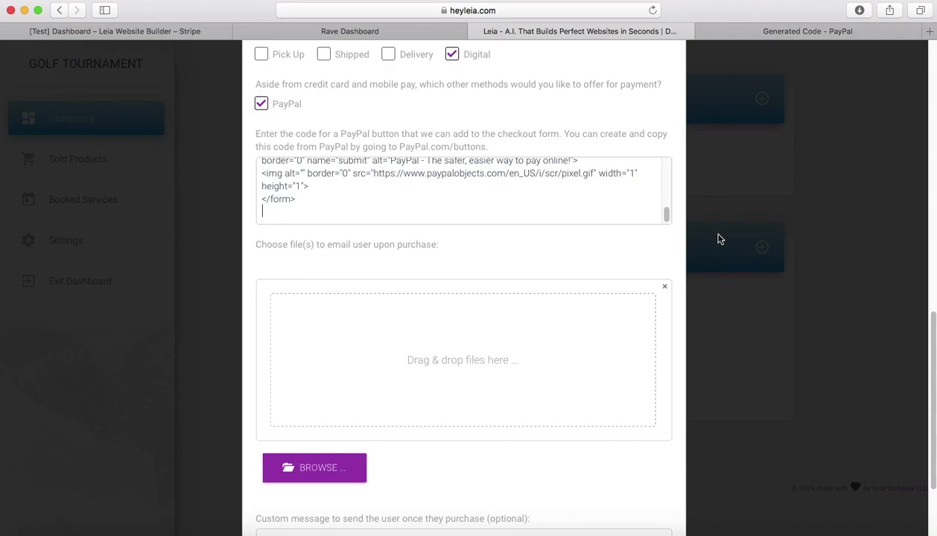
pyautogui.scroll(10, 477, 194)
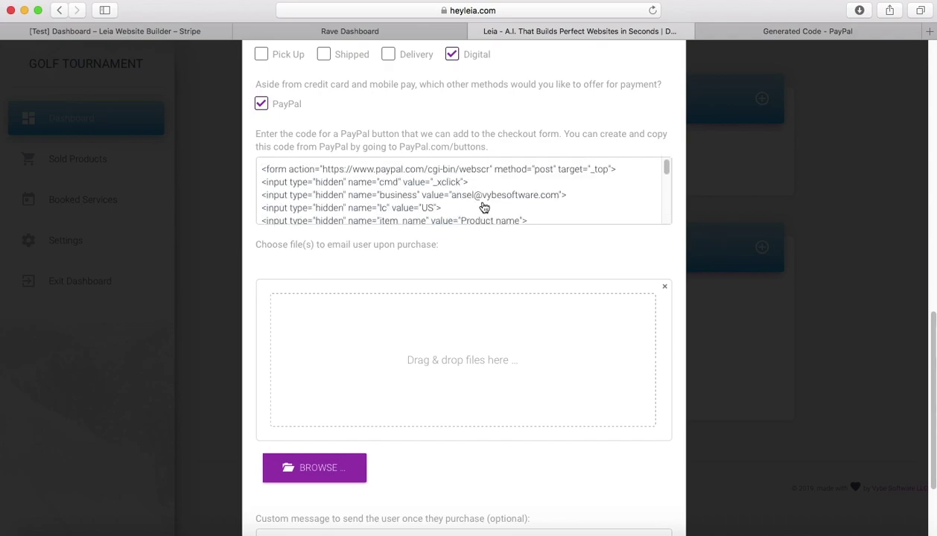
pyautogui.scroll(-6, 542, 230)
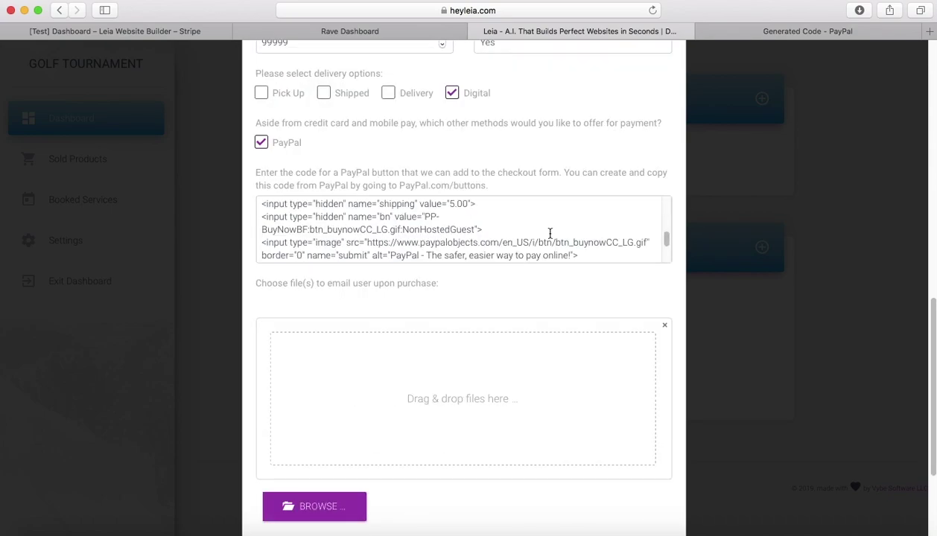
pyautogui.scroll(5, 451, 236)
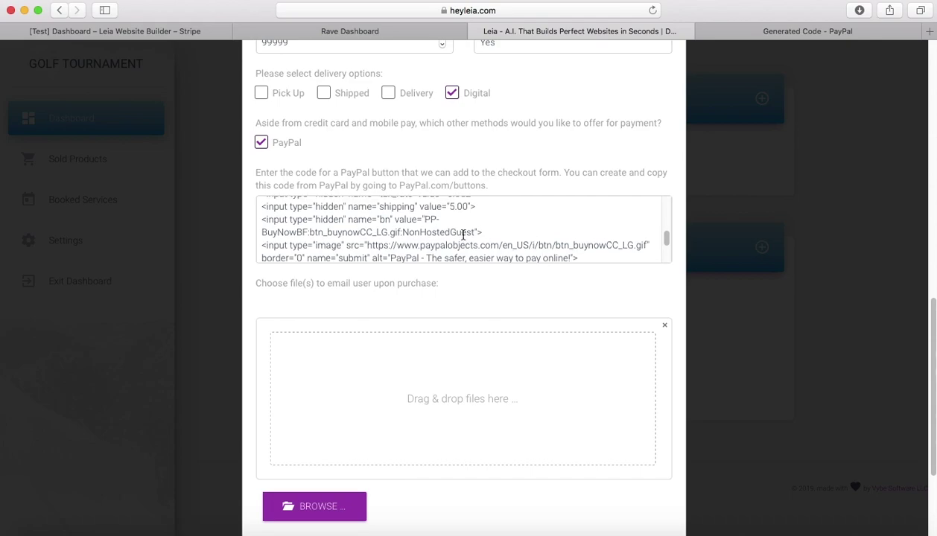
pyautogui.scroll(6, 462, 236)
pyautogui.scroll(-5, 531, 259)
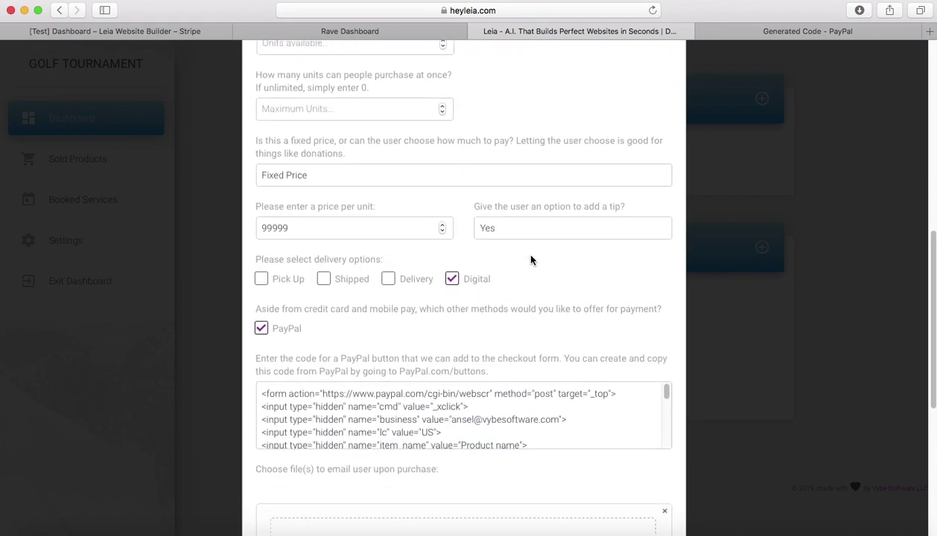
pyautogui.scroll(-4, 498, 242)
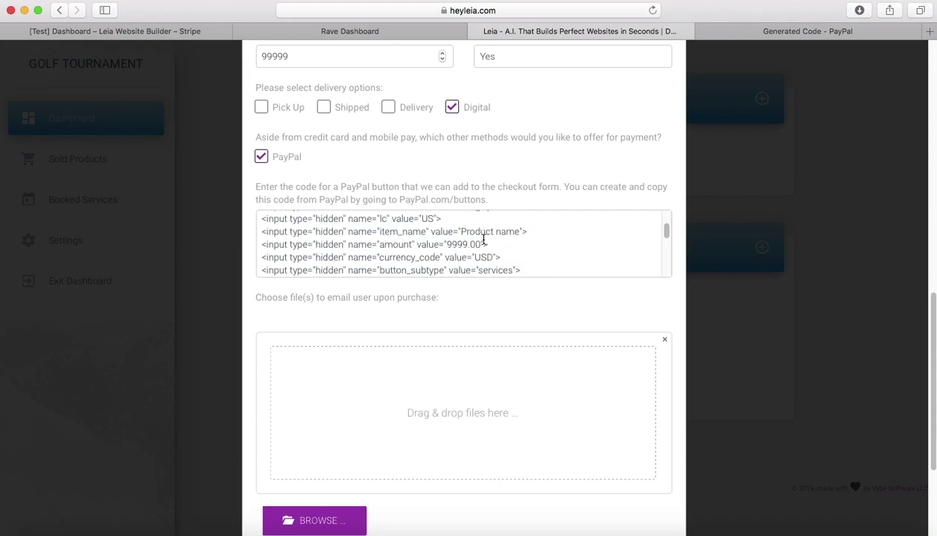
pyautogui.moveTo(668, 237); pyautogui.dragTo(663, 286)
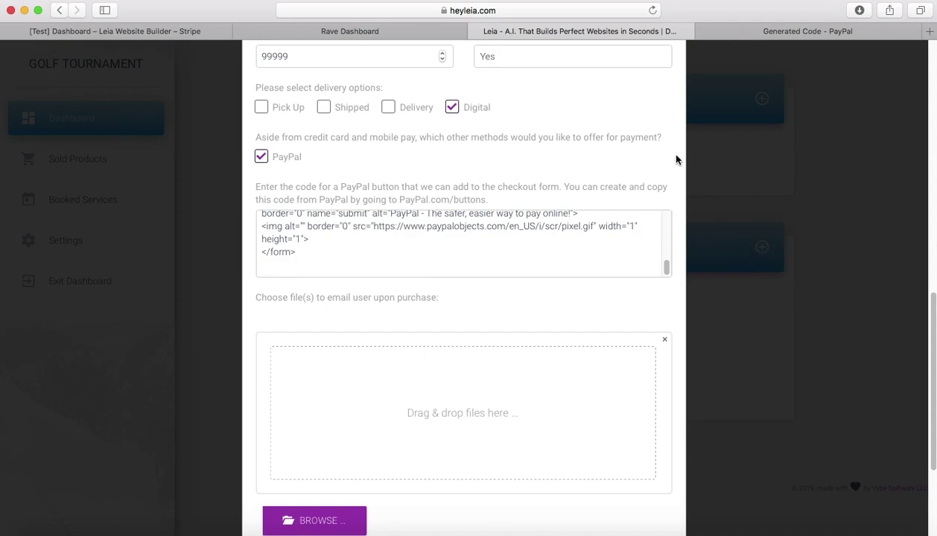
# - Return to the PayPal generated code page, deselect the button code and close that page
pyautogui.click(807, 32)
pyautogui.scroll(4, 720, 168)
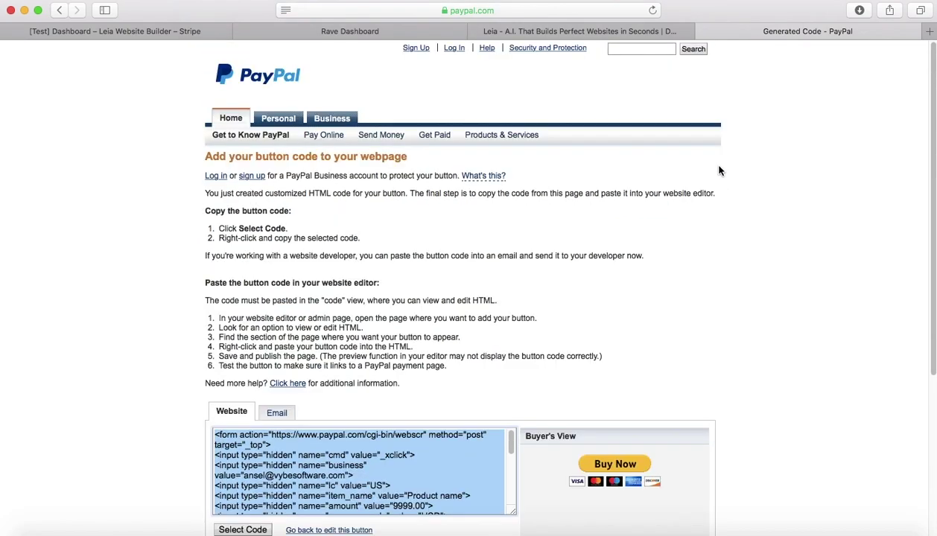
pyautogui.click(704, 172)
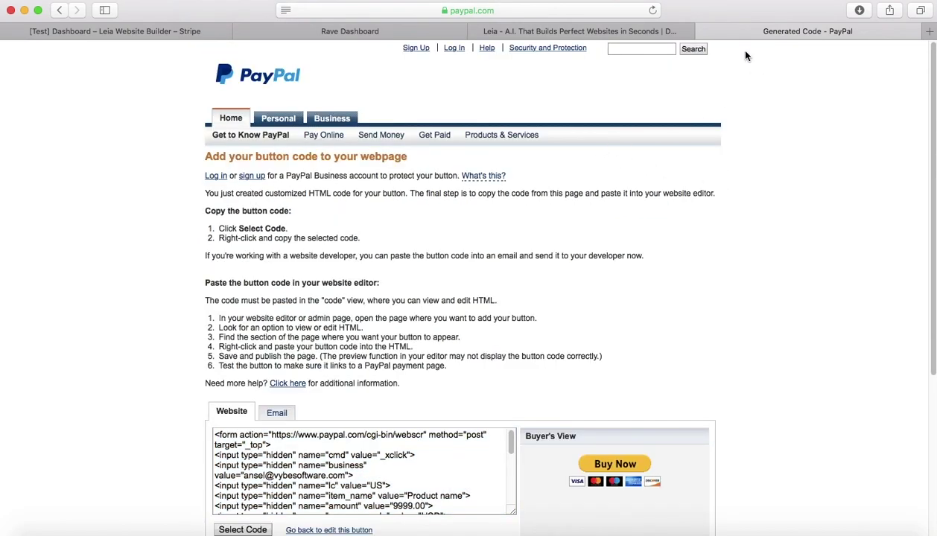
pyautogui.click(703, 31)
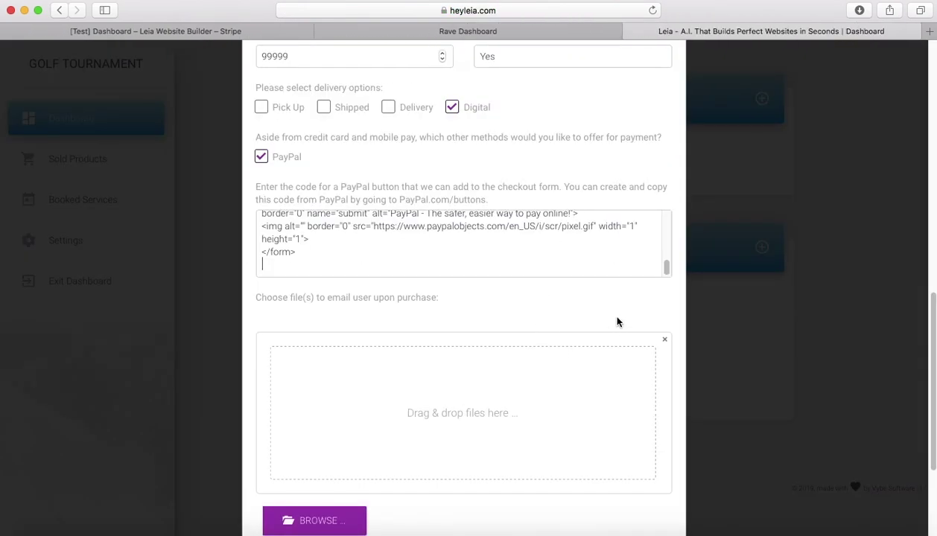
# - Turn off the Digital delivery option in the product form
pyautogui.scroll(-5, 608, 313)
pyautogui.scroll(5, 387, 388)
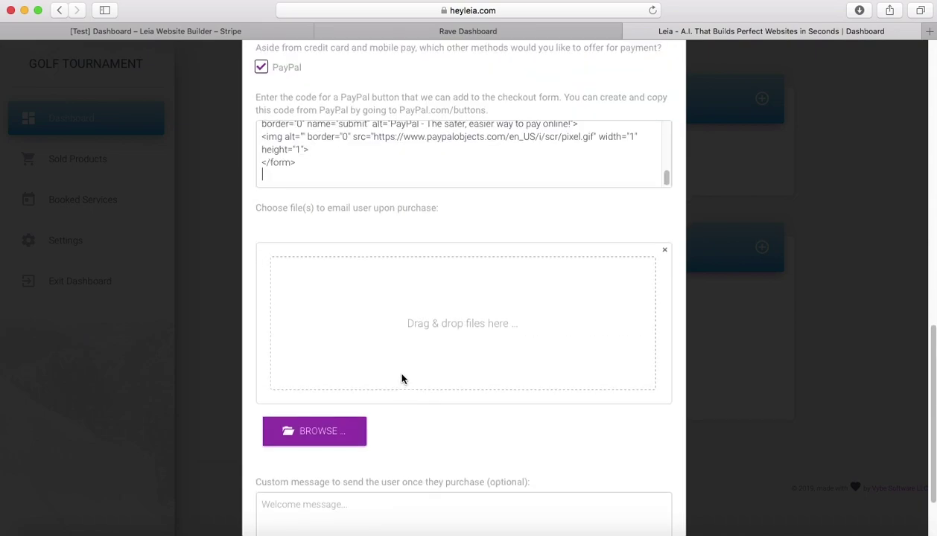
pyautogui.click(459, 137)
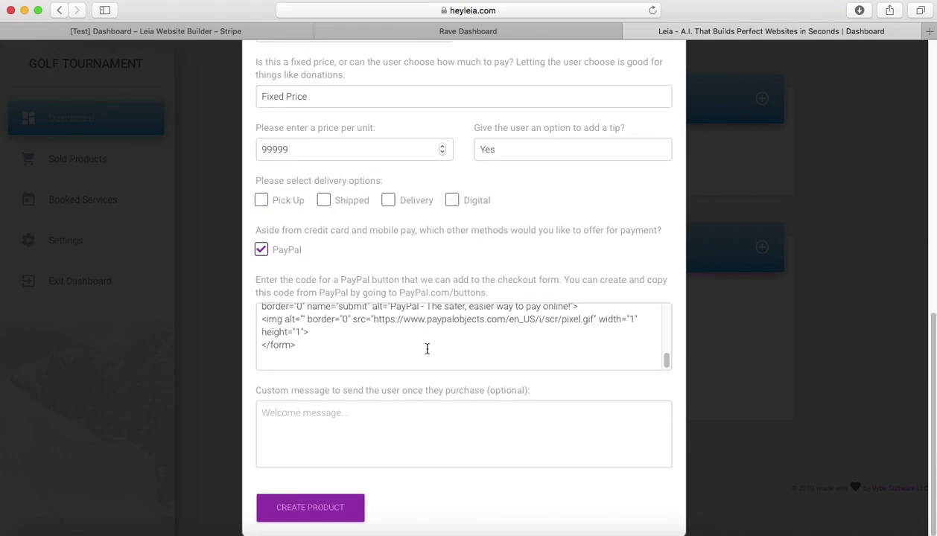
# - Enter "Thanks for purchasing! :)" as the custom purchase message and try to create the product
pyautogui.click(474, 429)
pyautogui.write('Thanks for ')
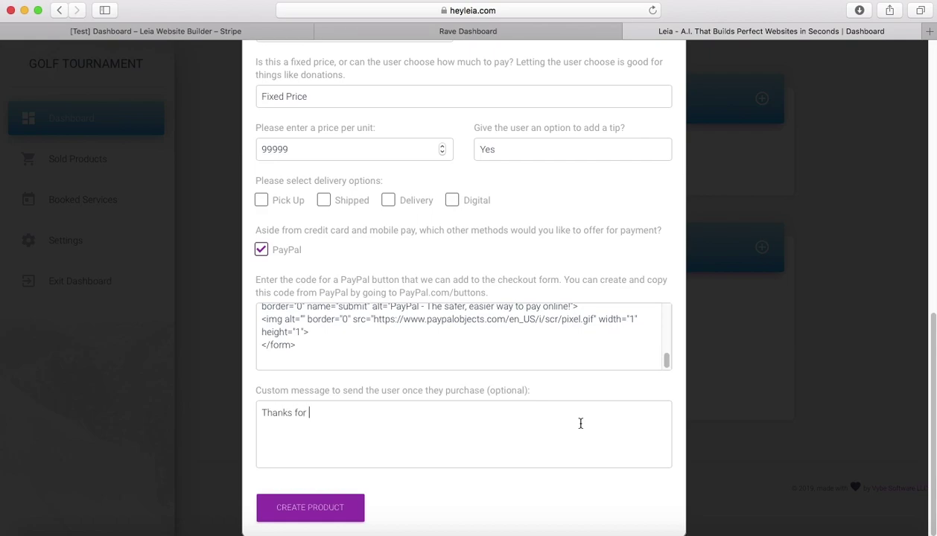
pyautogui.write('purchasing! :)')
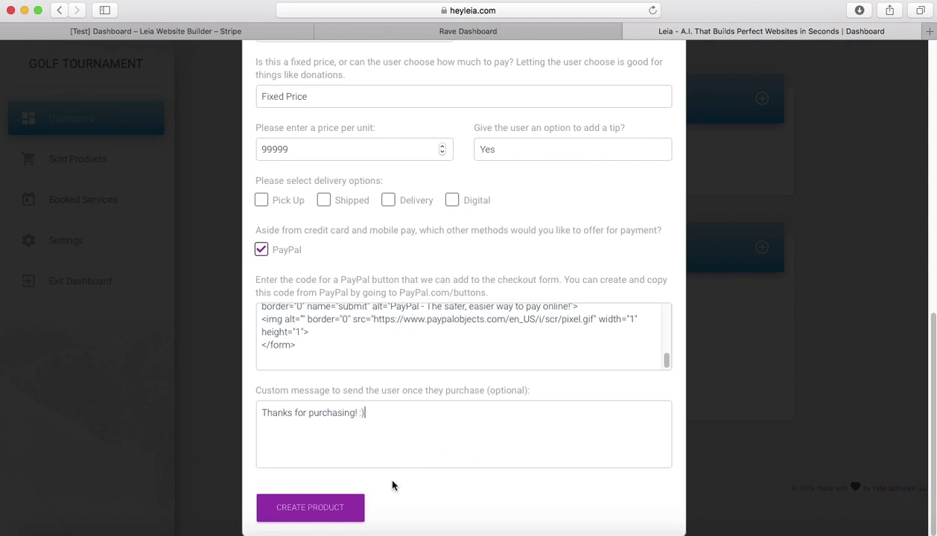
pyautogui.click(344, 505)
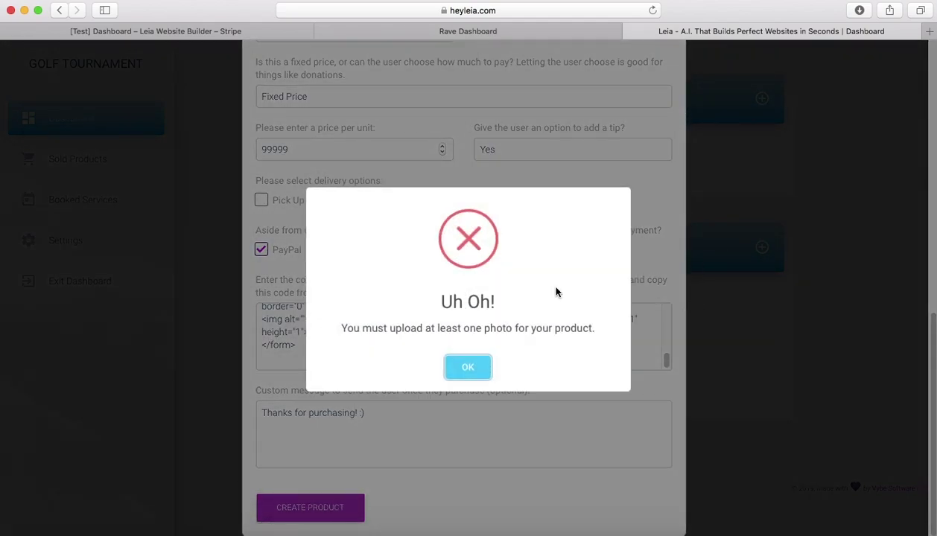
pyautogui.click(454, 367)
# - Upload cube2.png from the Icons copy (Vybe) folder as the product's photo
pyautogui.scroll(5, 522, 335)
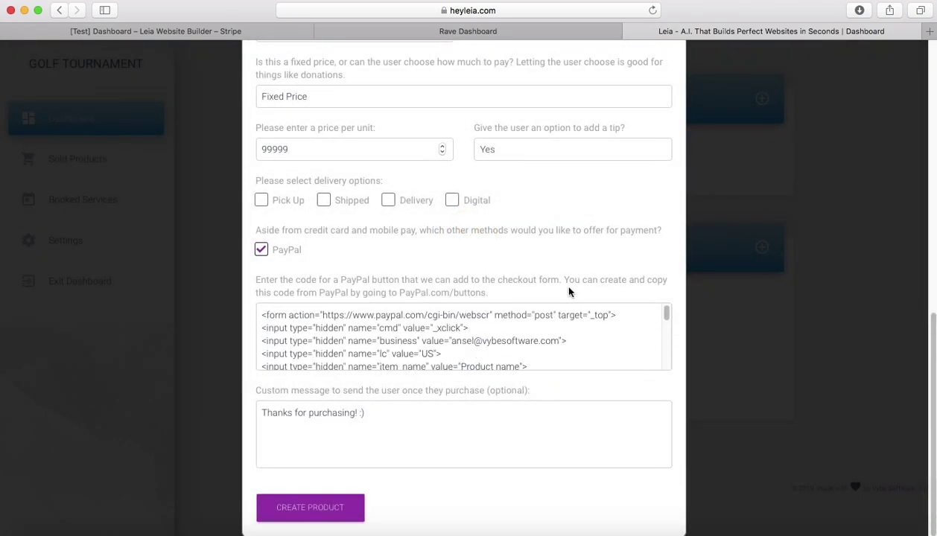
pyautogui.scroll(7, 569, 292)
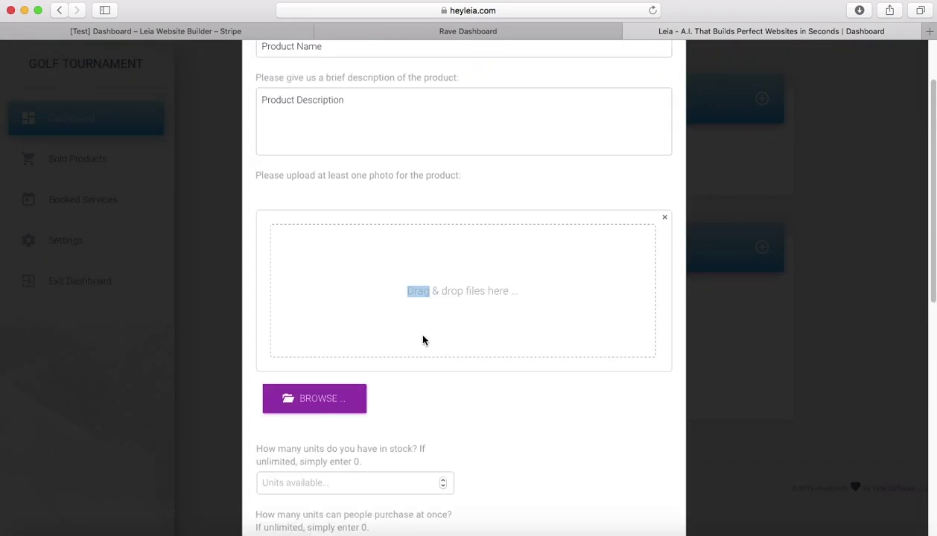
pyautogui.click(353, 394)
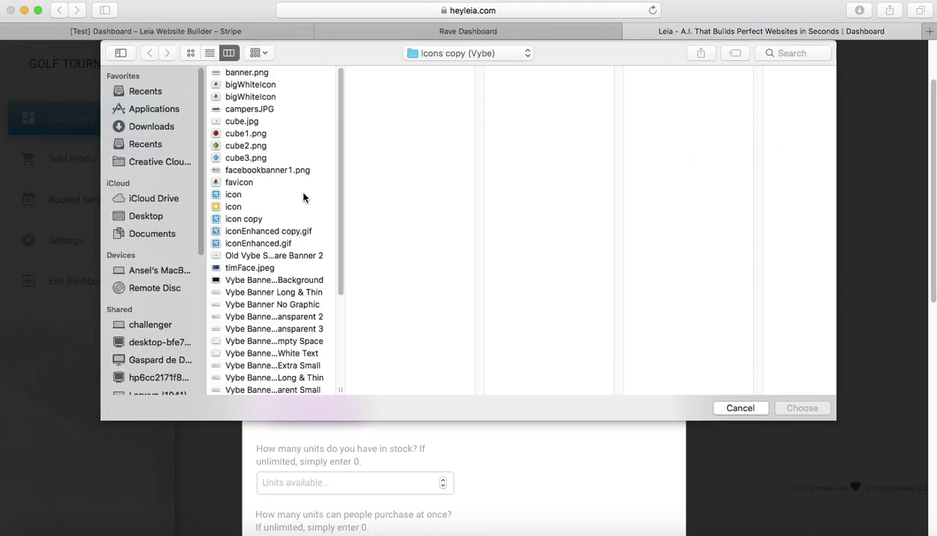
pyautogui.click(245, 147)
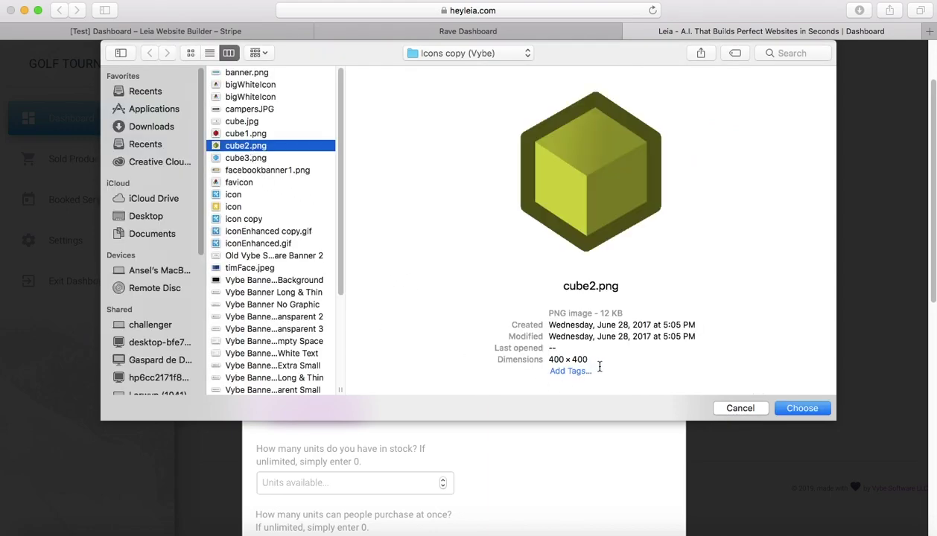
pyautogui.click(777, 407)
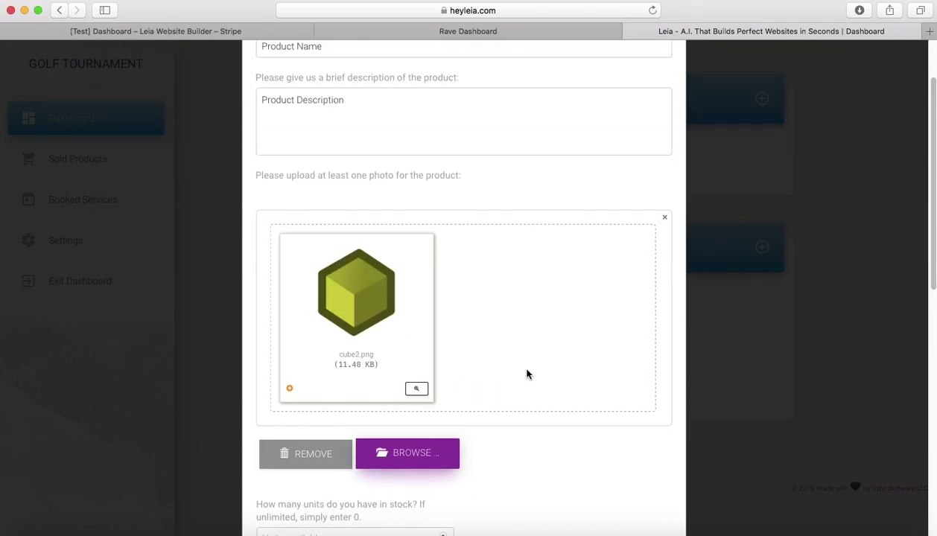
# - Select Pick Up as the product's delivery option and create the product
pyautogui.scroll(-5, 527, 374)
pyautogui.scroll(-9, 526, 370)
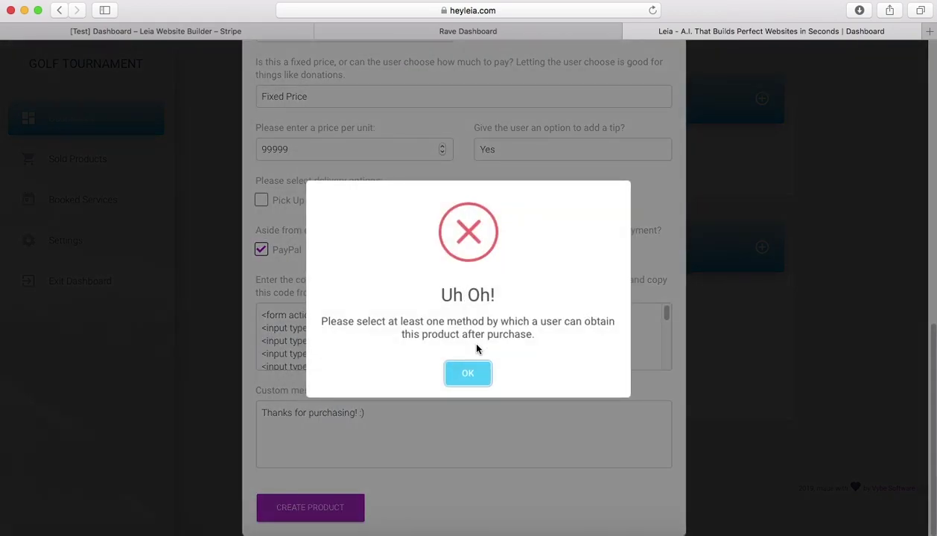
pyautogui.click(467, 373)
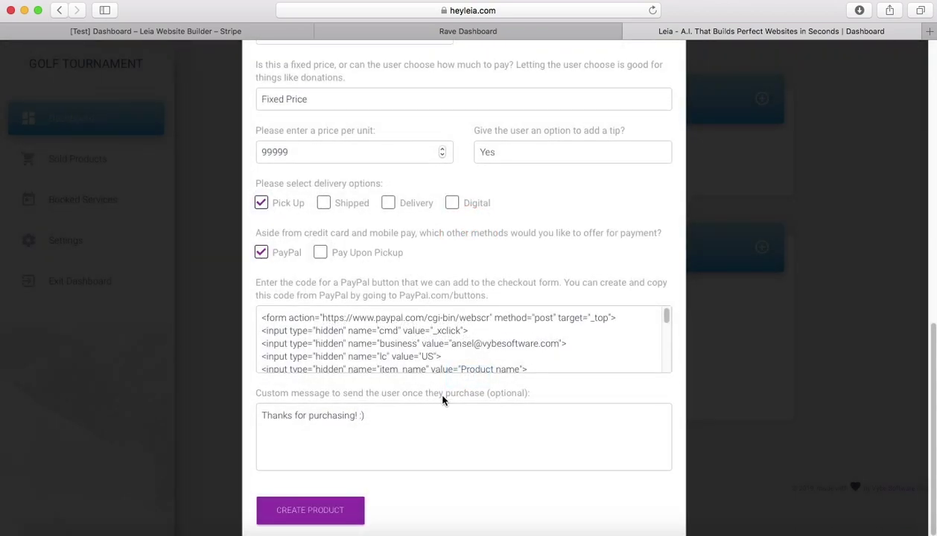
pyautogui.scroll(10, 529, 290)
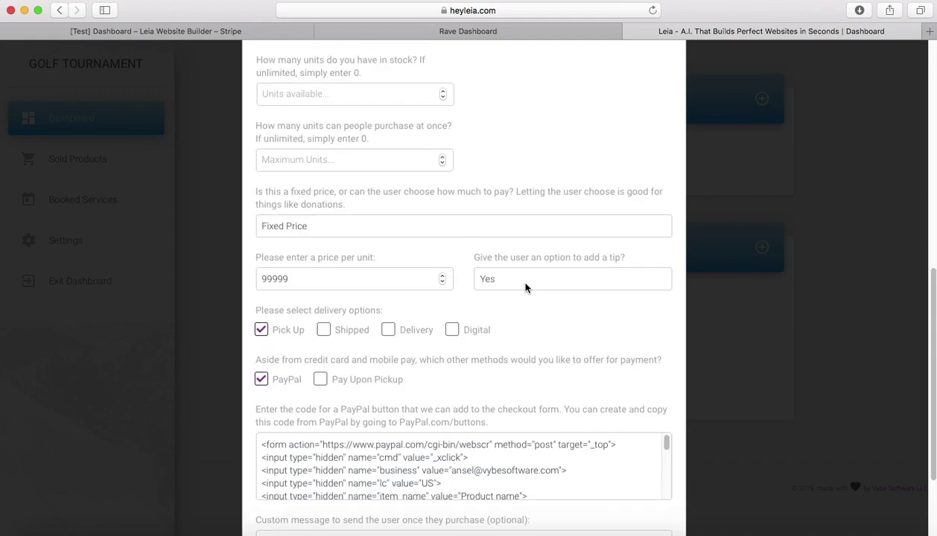
pyautogui.scroll(3, 524, 286)
pyautogui.scroll(-15, 527, 285)
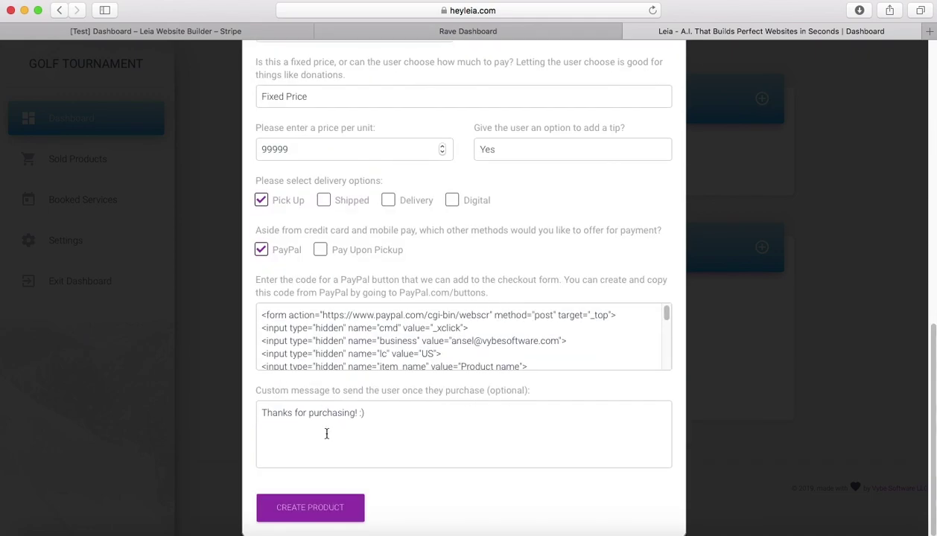
pyautogui.click(355, 507)
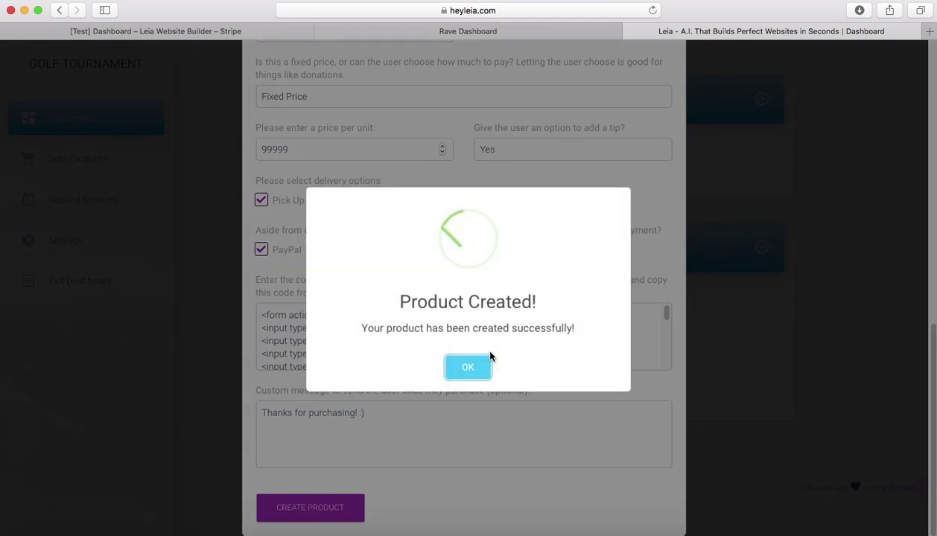
pyautogui.click(473, 368)
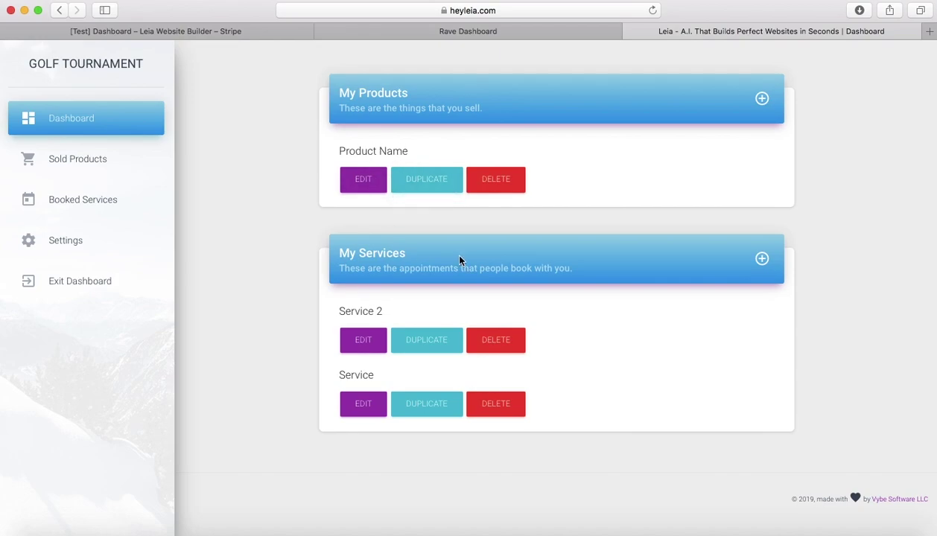
# - Open the new product for editing, look through its saved details and close the form
pyautogui.click(364, 186)
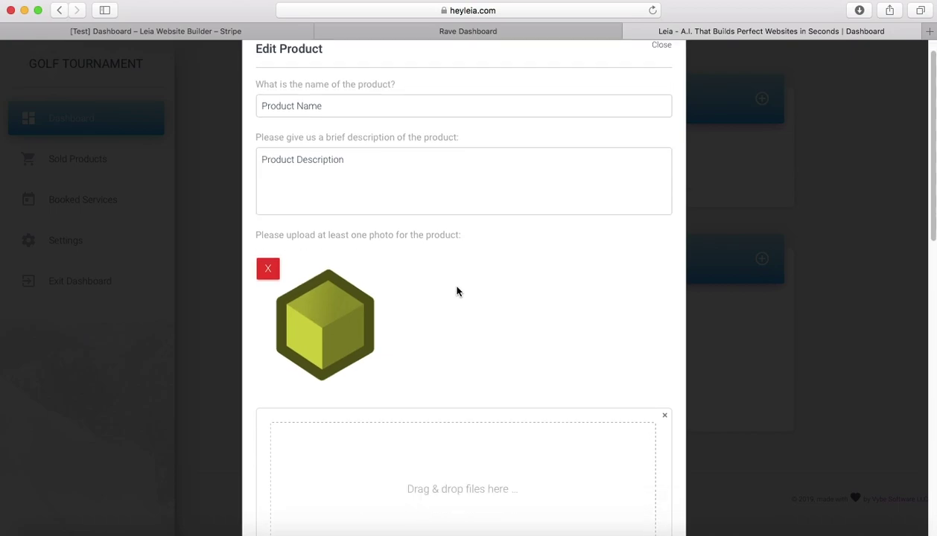
pyautogui.scroll(-10, 456, 291)
pyautogui.scroll(10, 455, 292)
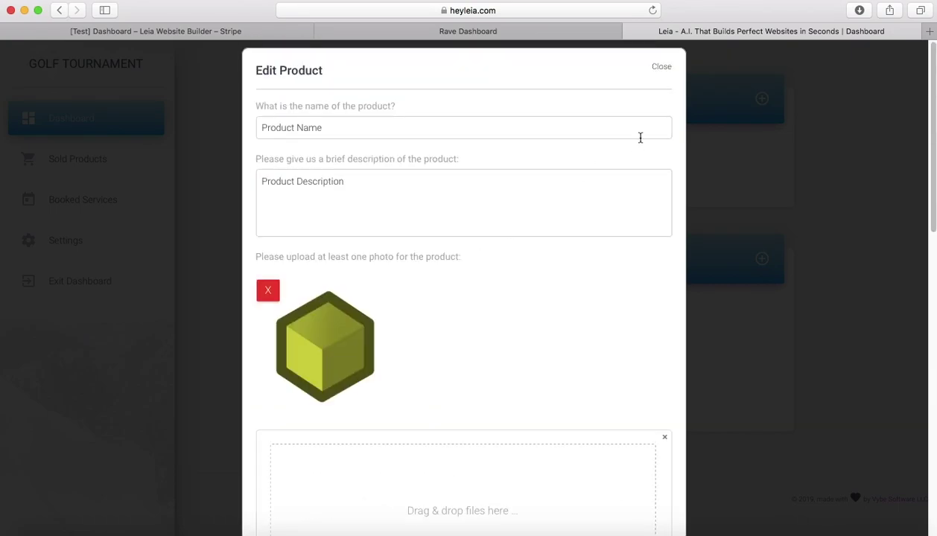
pyautogui.click(661, 66)
# - Duplicate the product in the My Products list and acknowledge the result
pyautogui.click(453, 180)
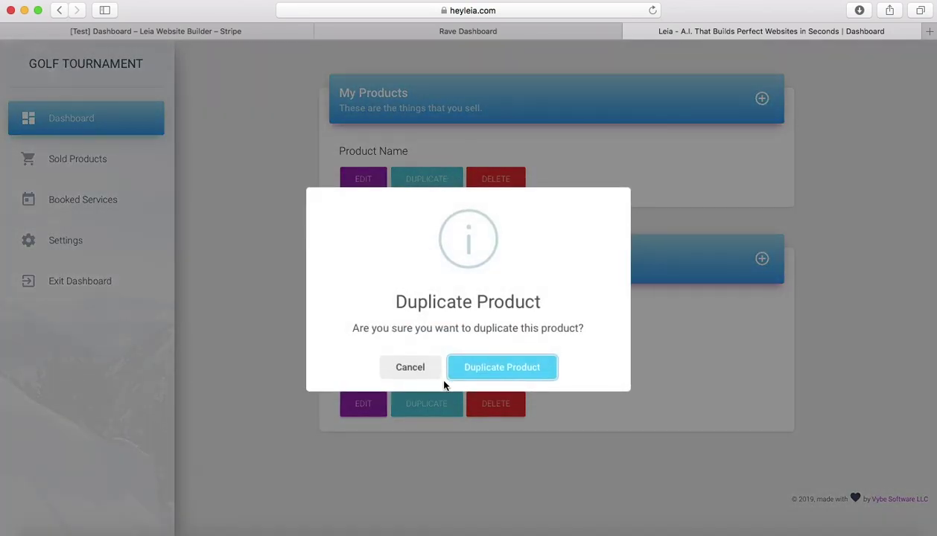
pyautogui.click(464, 372)
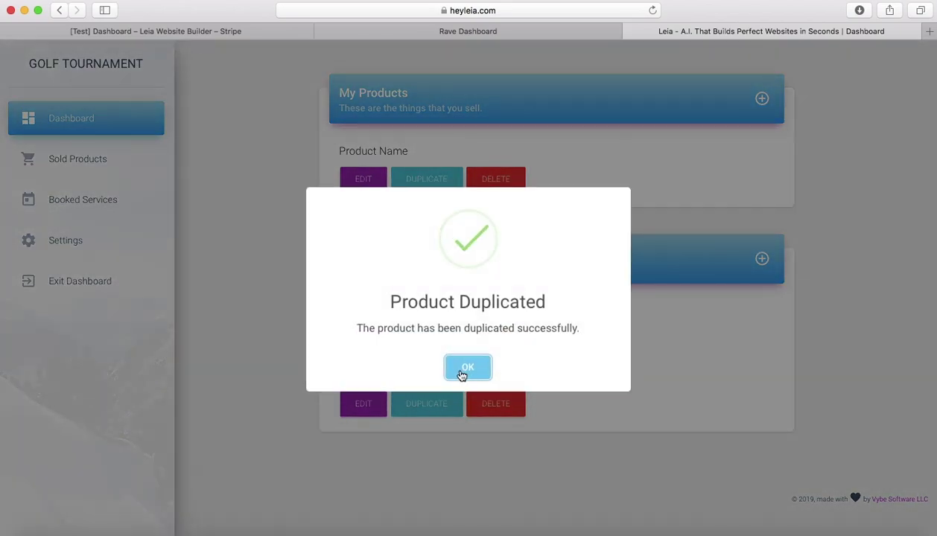
pyautogui.click(465, 368)
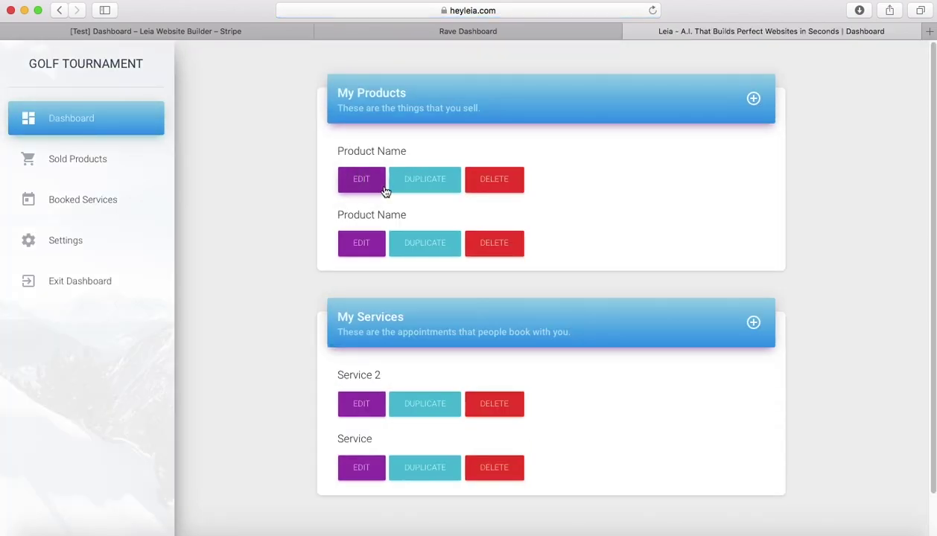
# - Open the first of the two identical products, check its copied details and close the form
pyautogui.click(365, 185)
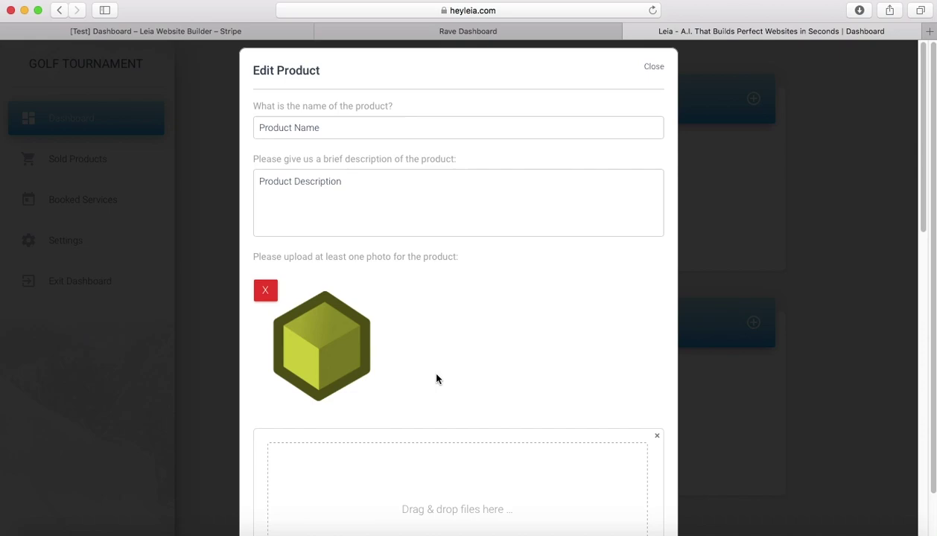
pyautogui.scroll(-10, 539, 305)
pyautogui.scroll(10, 539, 305)
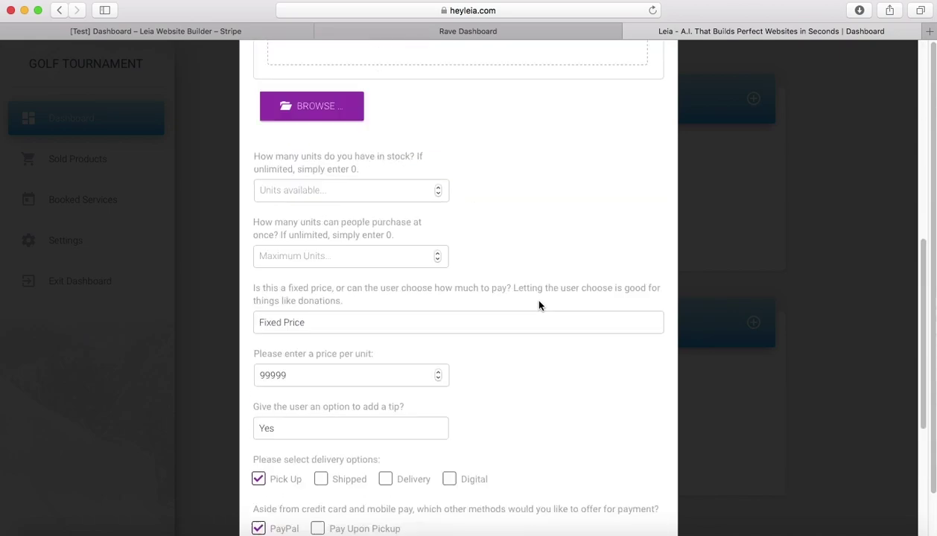
pyautogui.click(654, 72)
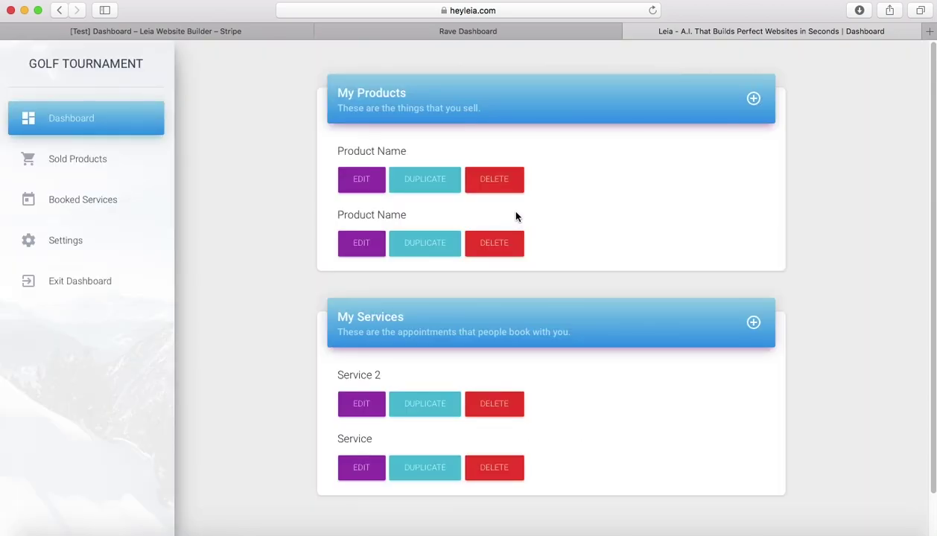
# - Delete the first of the two identical products from the My Products list
pyautogui.click(506, 179)
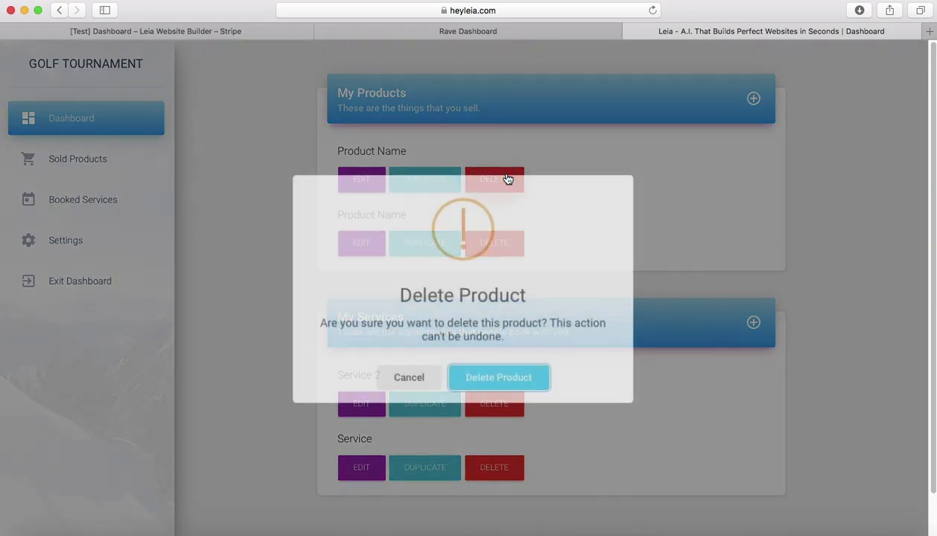
pyautogui.click(498, 373)
pyautogui.rightClick(353, 194)
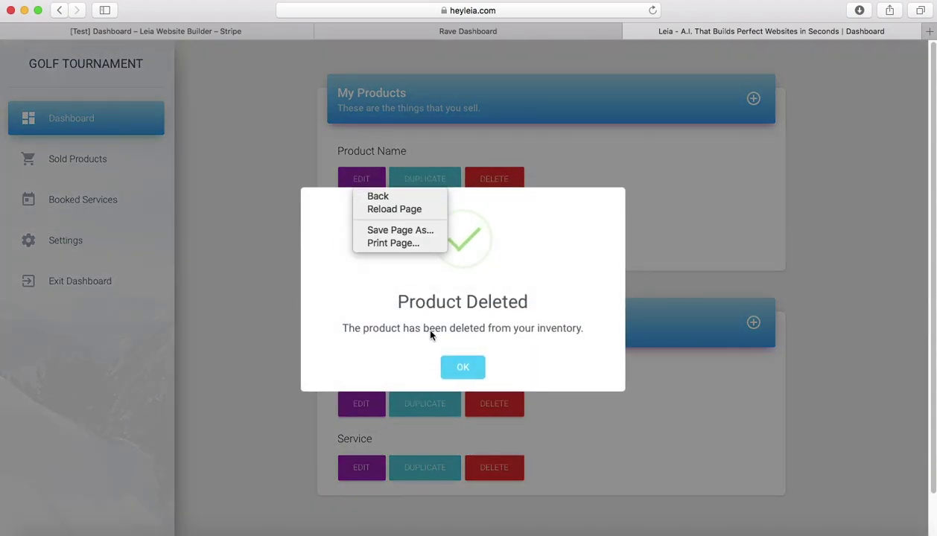
pyautogui.click(449, 351)
pyautogui.click(455, 368)
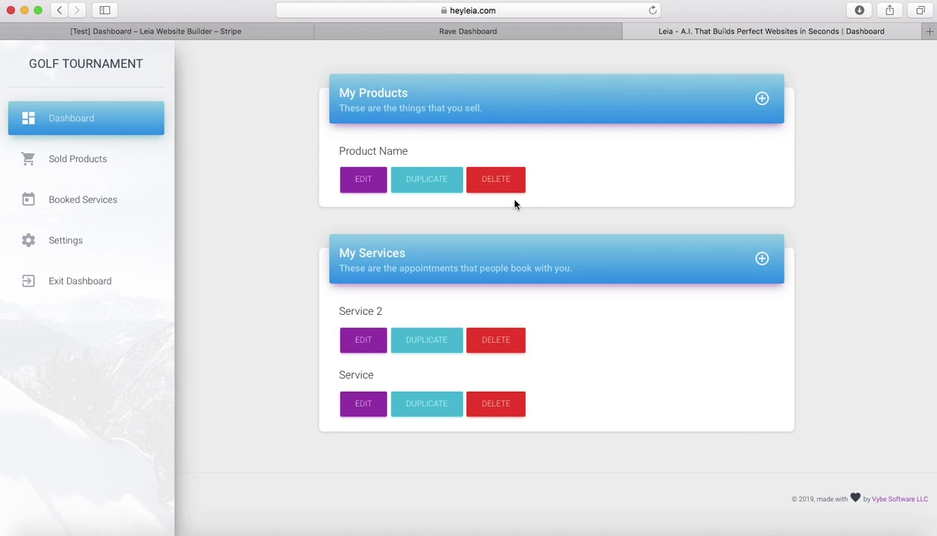
# - Open the dashboard's platform settings and switch the Products option off and back on
pyautogui.click(441, 192)
pyautogui.click(92, 240)
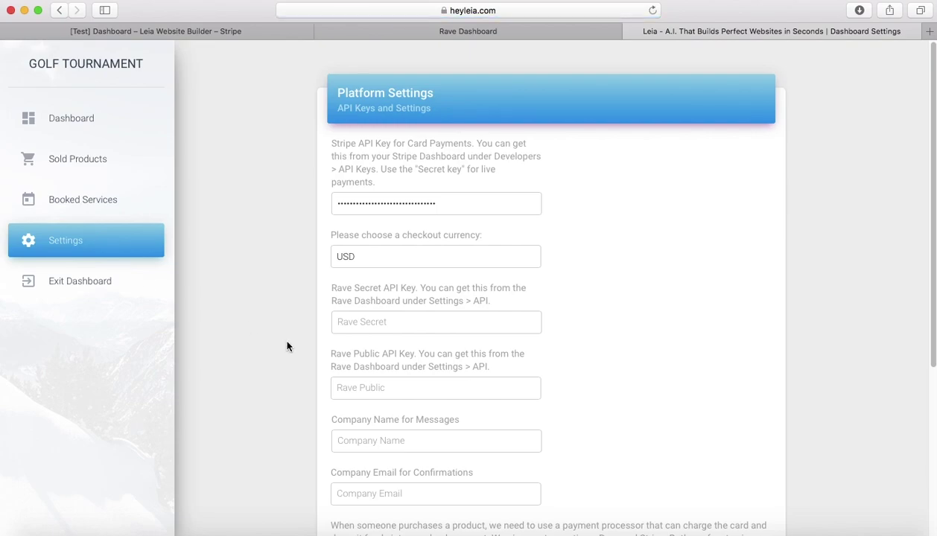
pyautogui.scroll(-5, 531, 314)
pyautogui.scroll(-2, 586, 328)
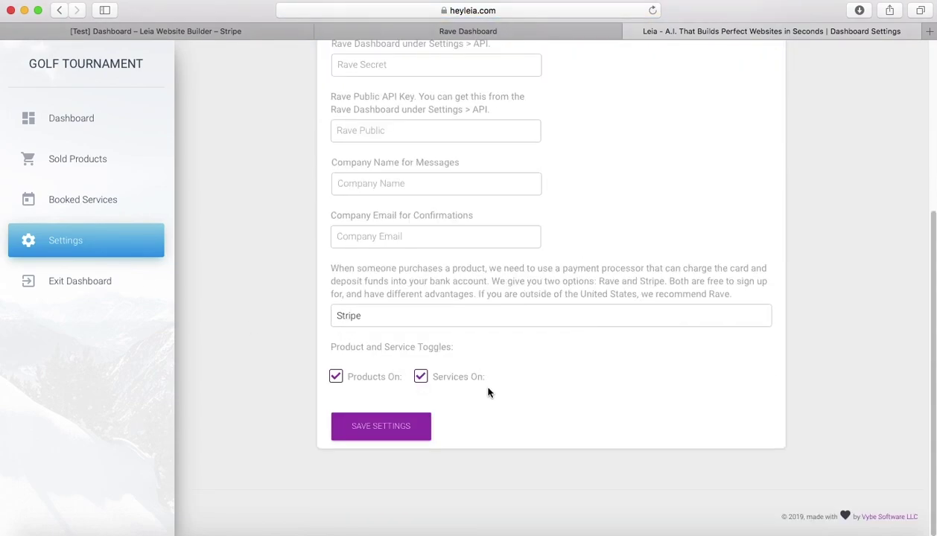
pyautogui.click(337, 378)
pyautogui.click(337, 377)
# - Examine the platform settings for API keys, checkout currency, company details, payment processor and the product and service toggles
pyautogui.scroll(5, 531, 358)
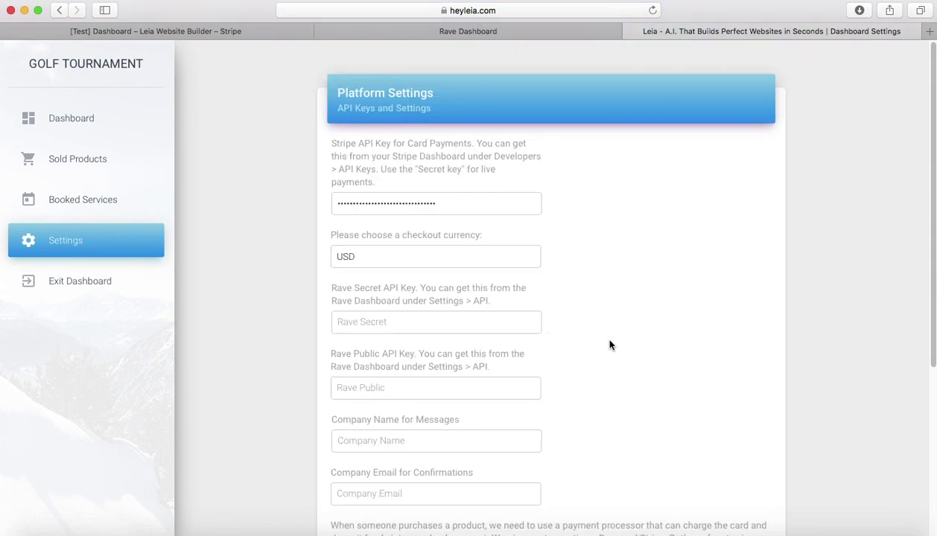
pyautogui.scroll(-5, 610, 339)
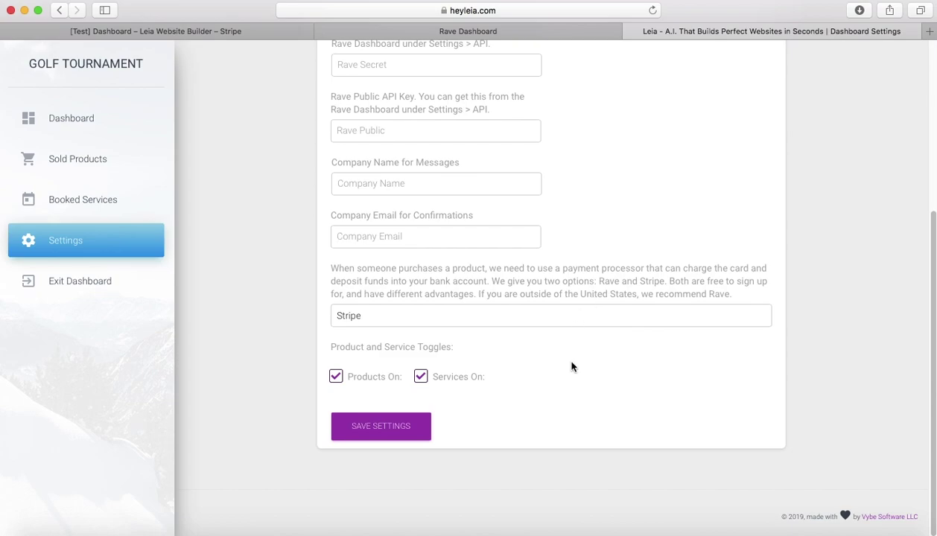
pyautogui.scroll(5, 571, 366)
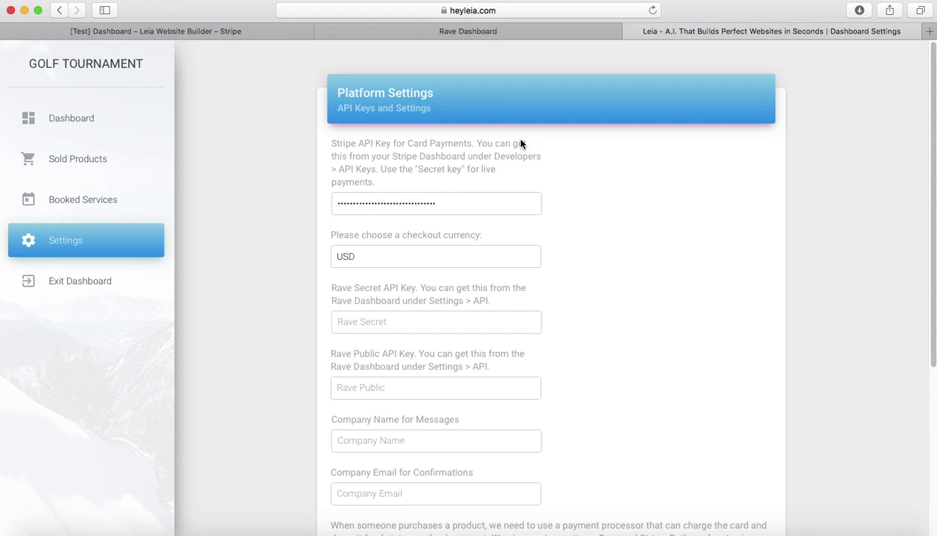
pyautogui.click(427, 34)
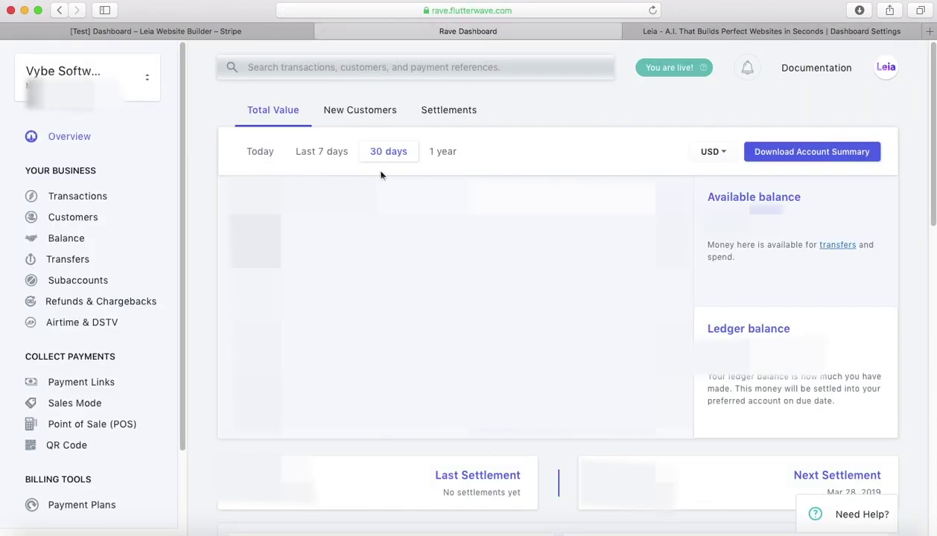
pyautogui.click(665, 27)
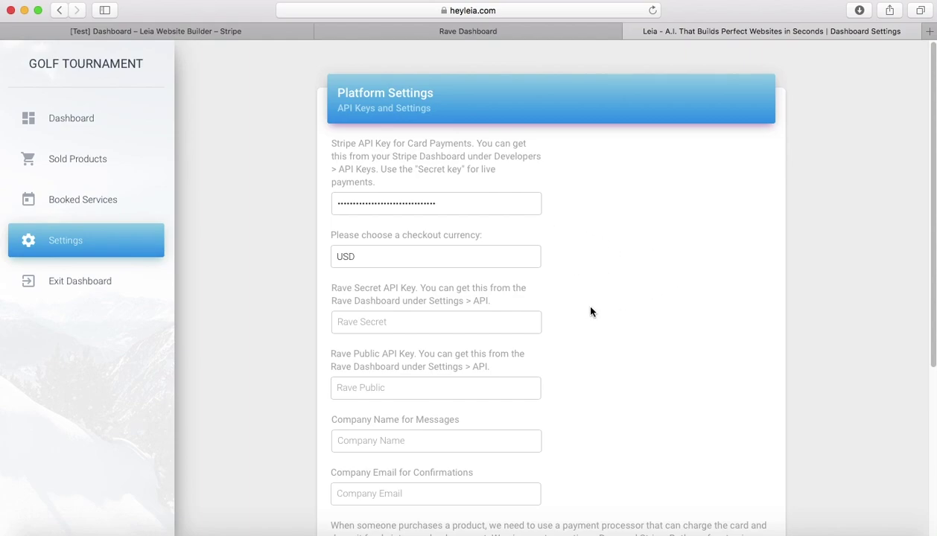
pyautogui.scroll(-1, 590, 311)
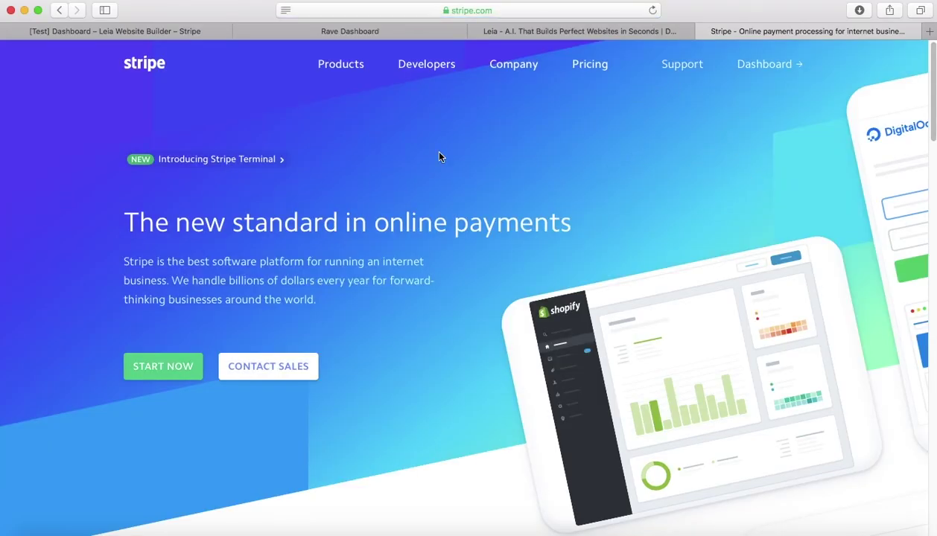
pyautogui.click(185, 365)
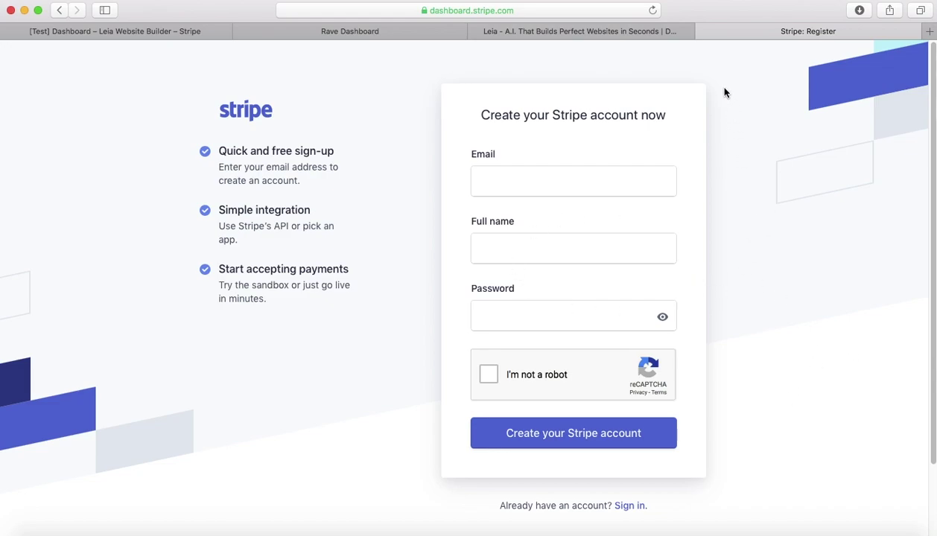
pyautogui.click(704, 32)
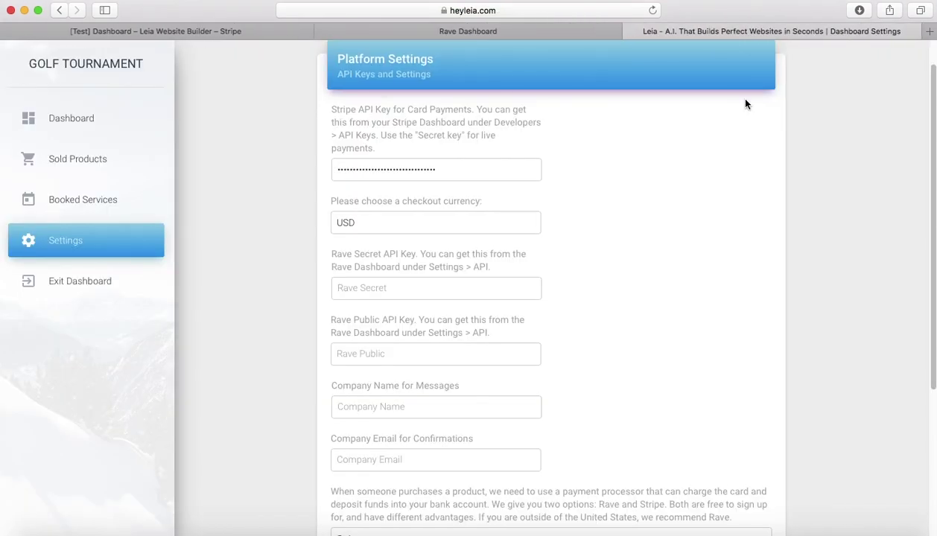
# - Switch to the Stripe dashboard, open the developer API keys and reveal the secret test key token
pyautogui.click(151, 33)
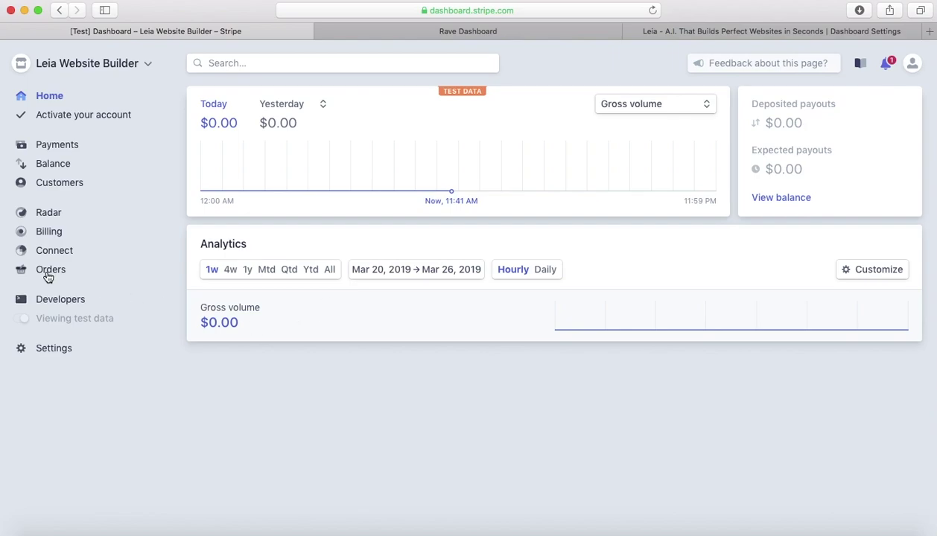
pyautogui.click(71, 301)
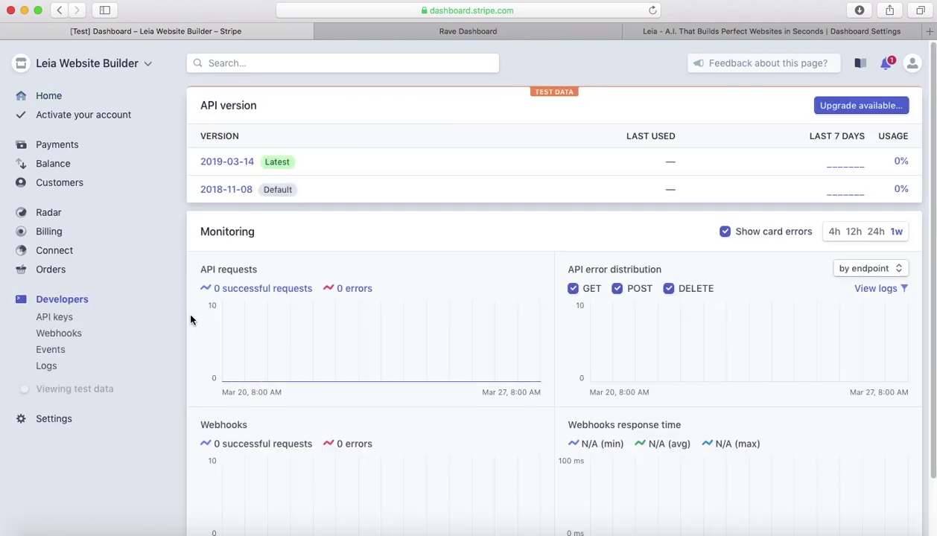
pyautogui.click(74, 318)
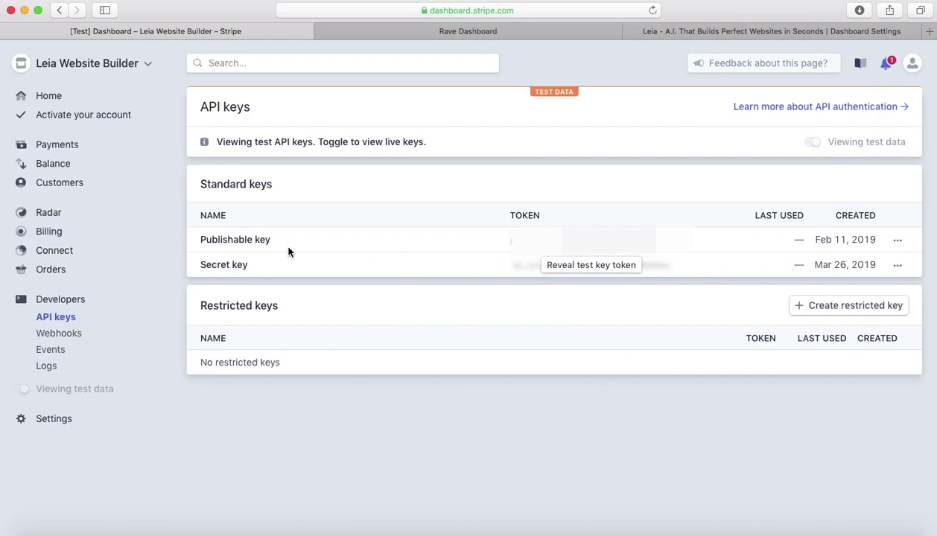
pyautogui.click(601, 268)
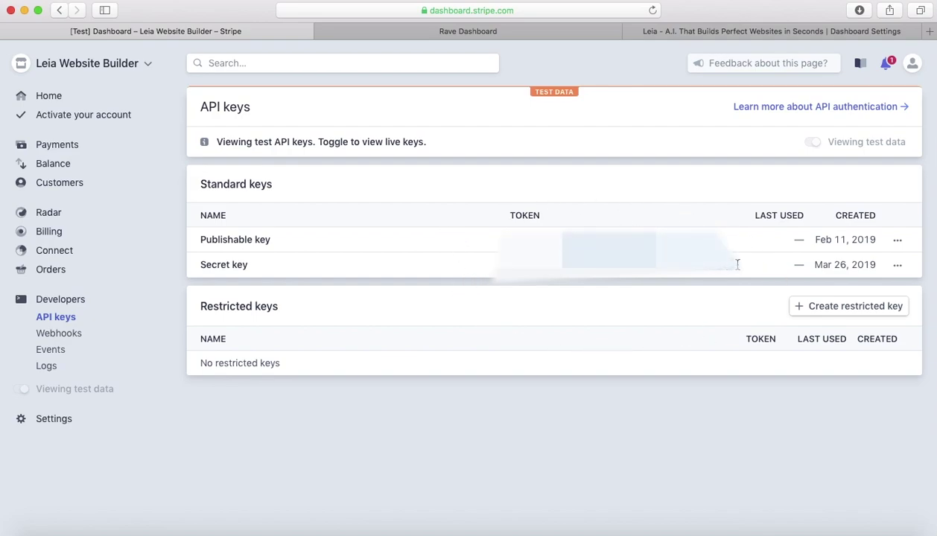
# - Return to the Leia platform settings, select the Stripe API key field and decline Safari's suggested strong password
pyautogui.click(692, 35)
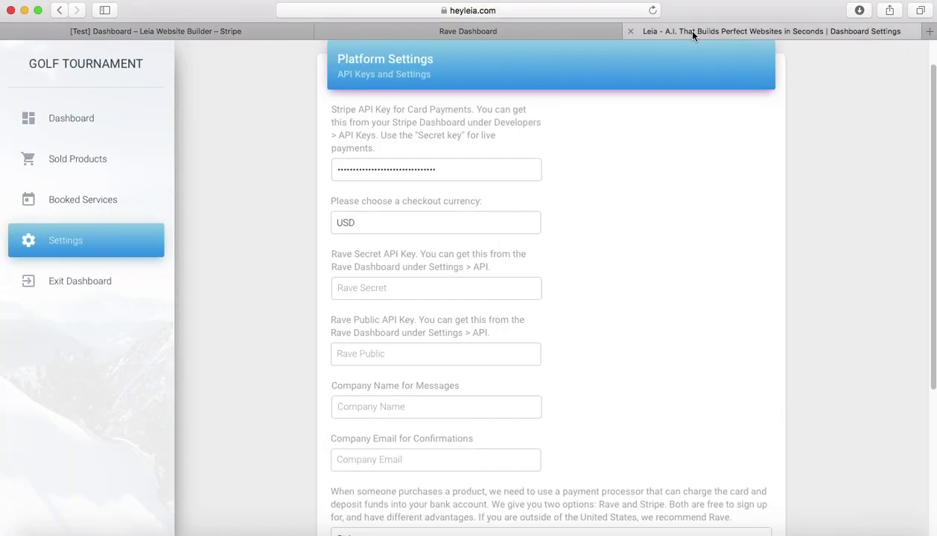
pyautogui.click(481, 171)
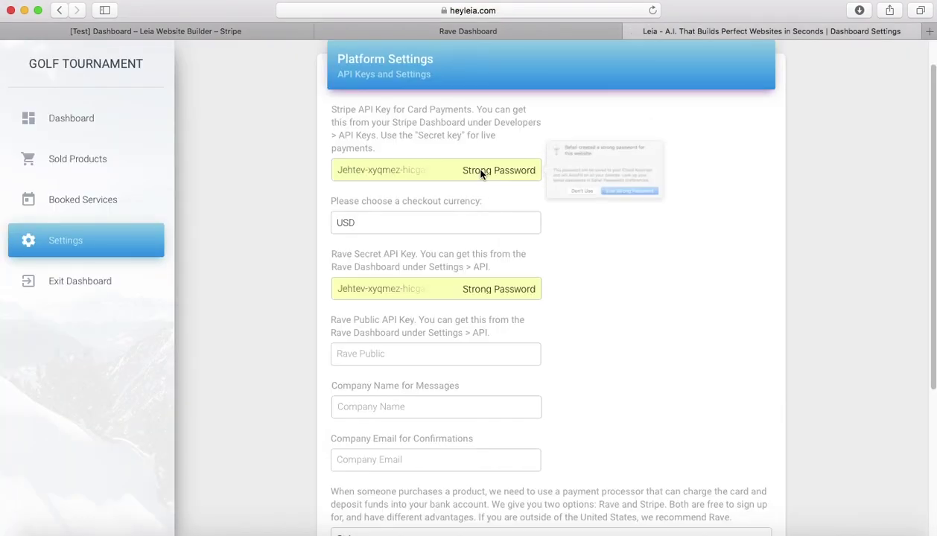
pyautogui.click(437, 172)
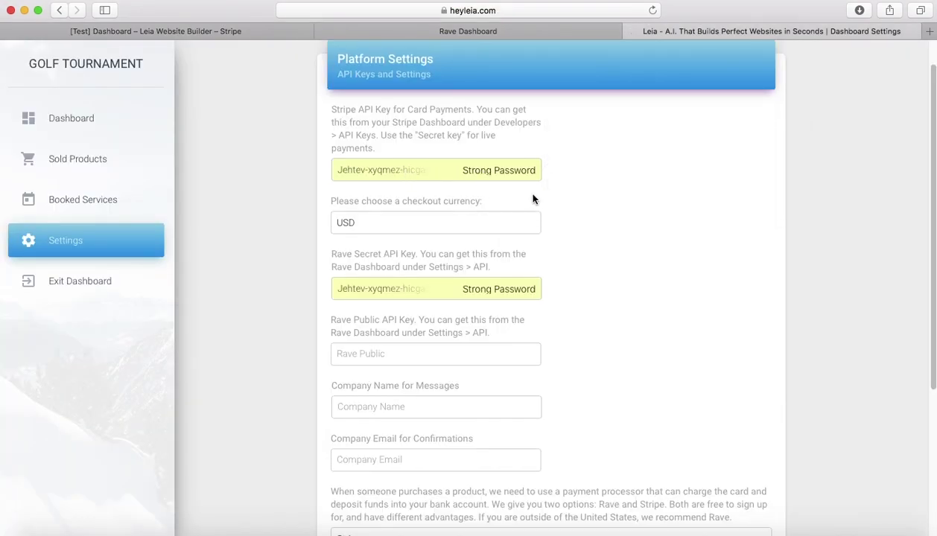
pyautogui.click(392, 169)
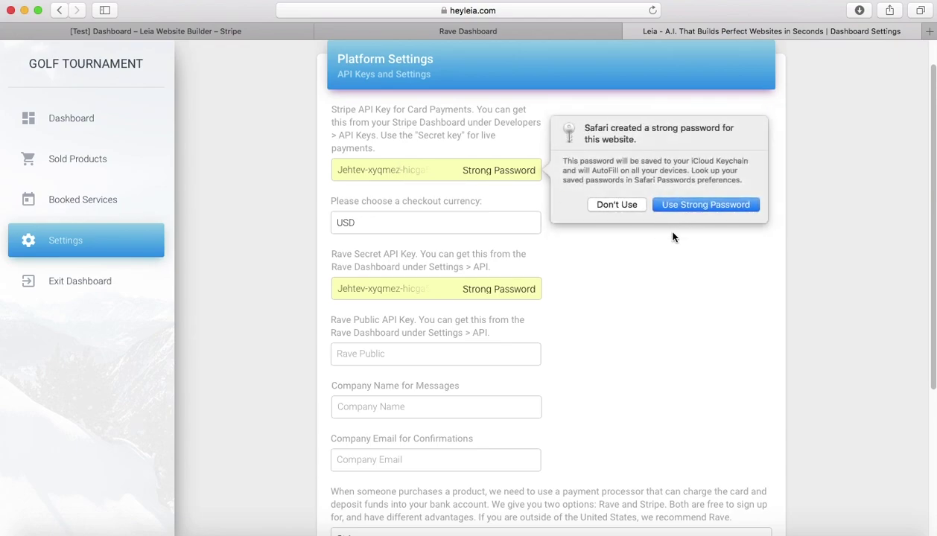
pyautogui.click(616, 205)
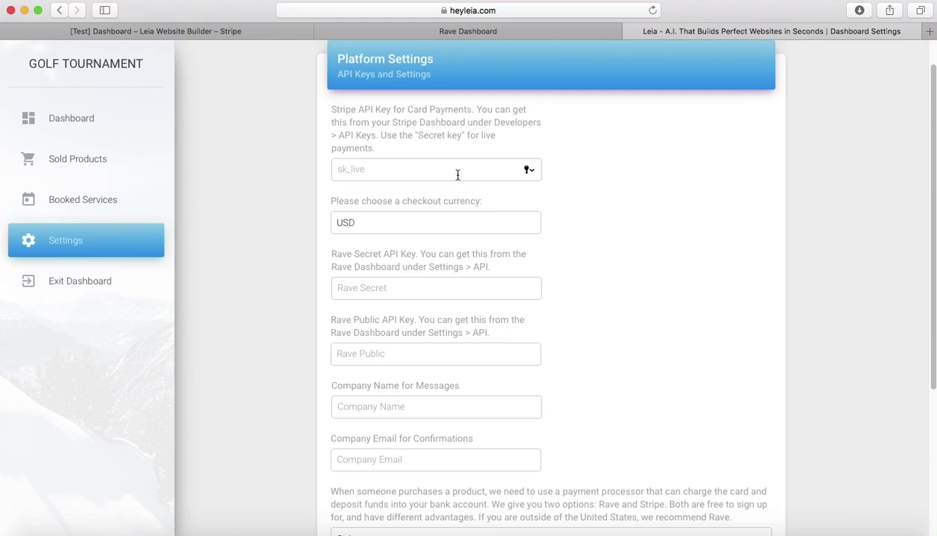
# - Examine the available checkout currencies in the platform settings
pyautogui.click(492, 222)
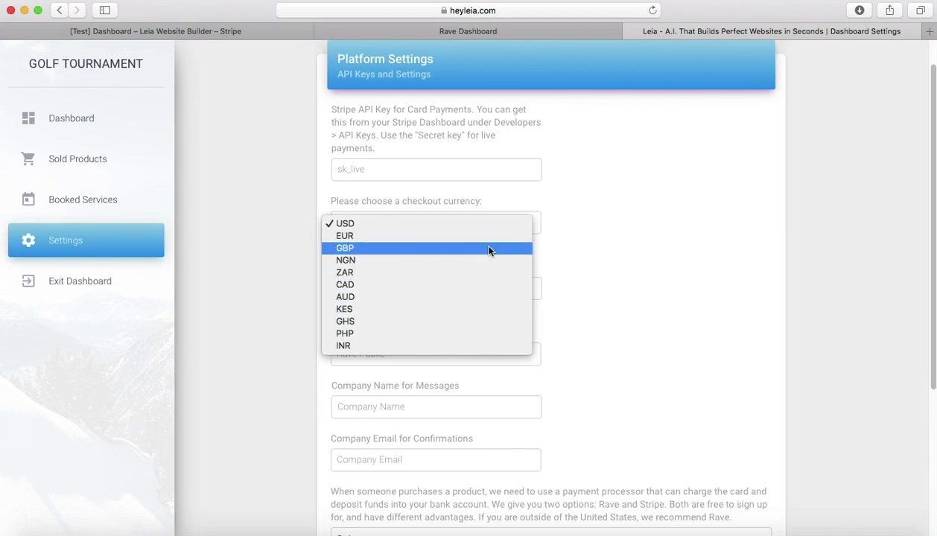
pyautogui.click(604, 257)
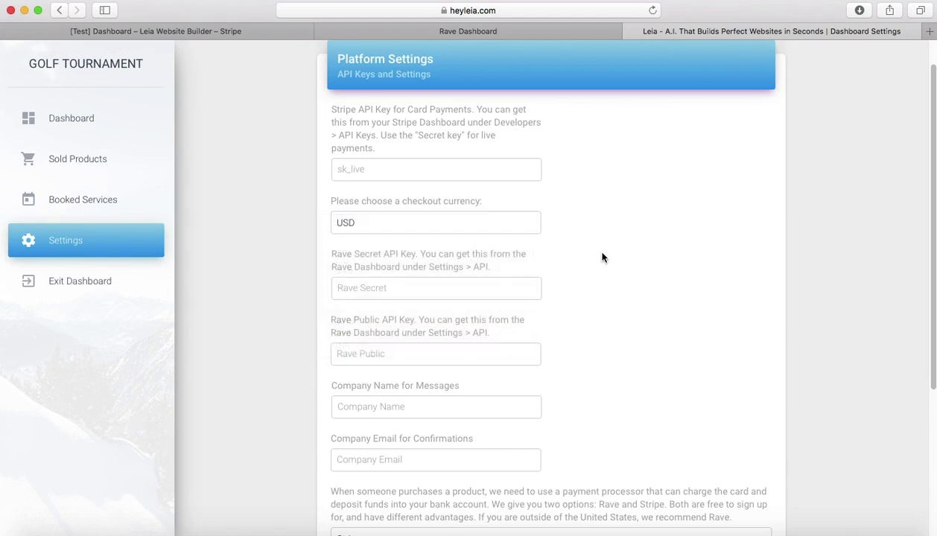
pyautogui.click(394, 227)
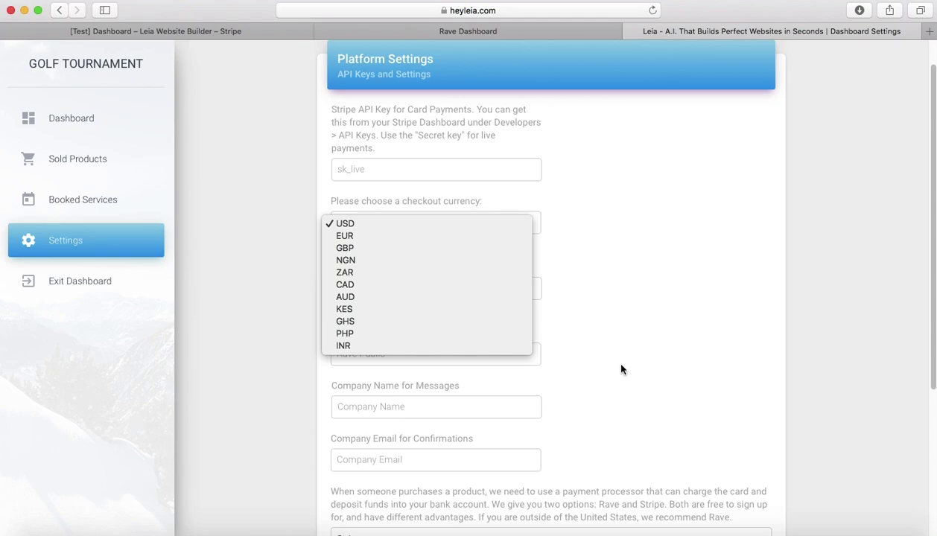
pyautogui.click(618, 327)
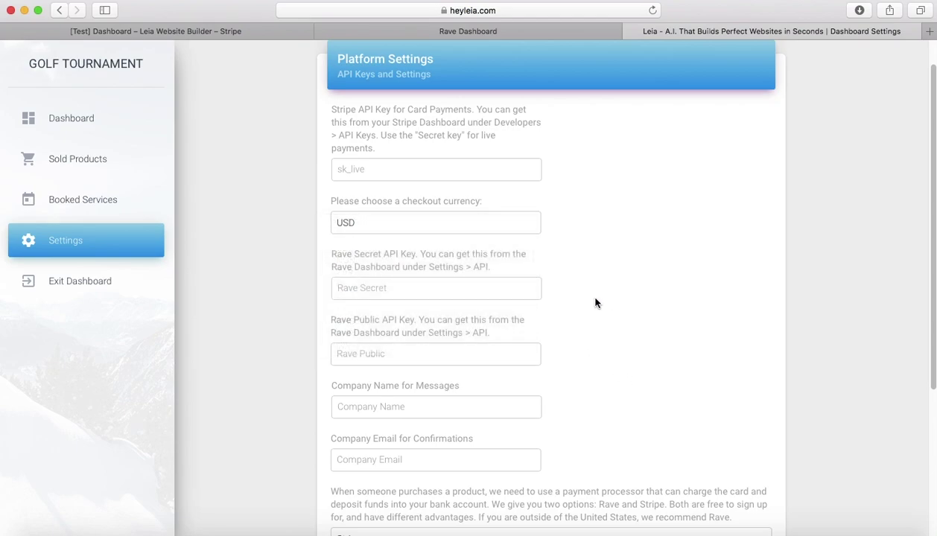
# - View Rave's free account sign-up form and return to the Leia platform settings
pyautogui.scroll(-3, 619, 314)
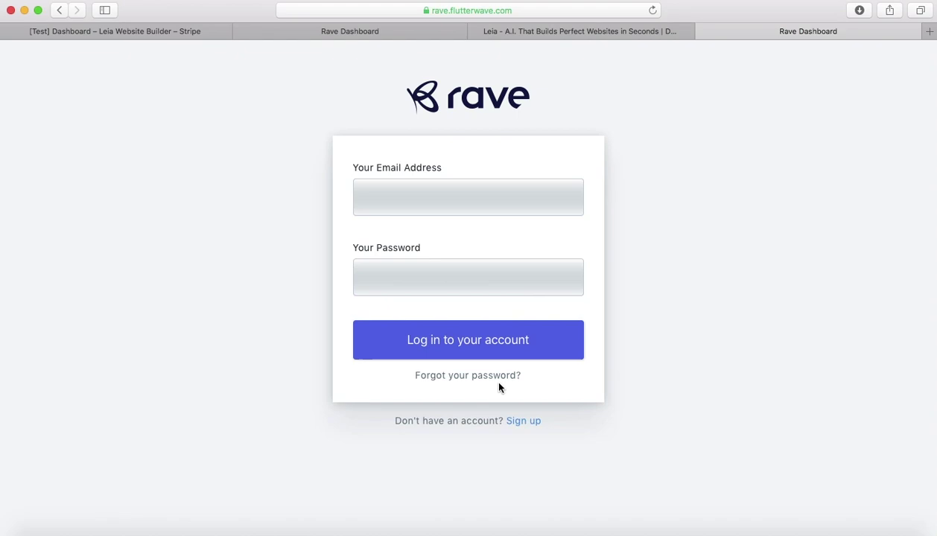
pyautogui.click(521, 422)
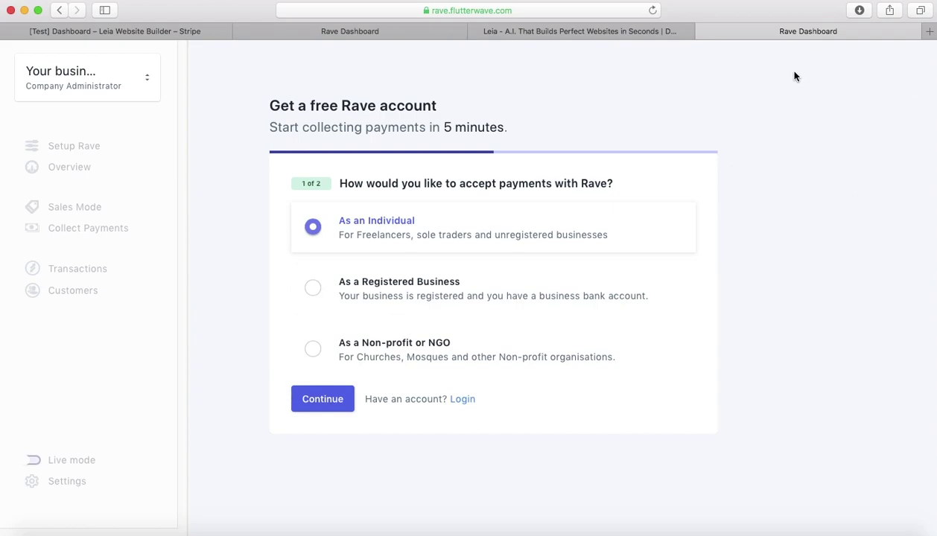
pyautogui.click(700, 31)
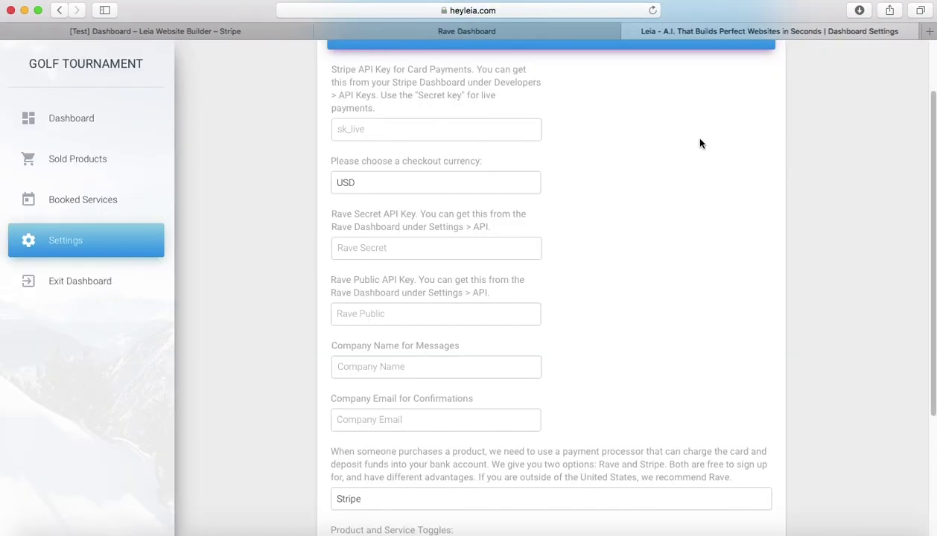
# - Switch to the logged-in Rave dashboard and open the live API keys in its settings
pyautogui.click(447, 32)
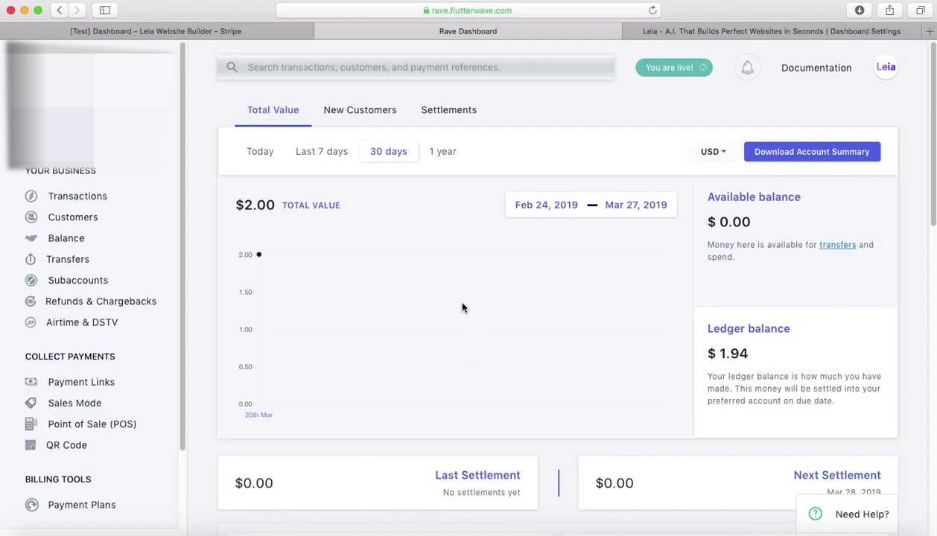
pyautogui.scroll(-3, 77, 320)
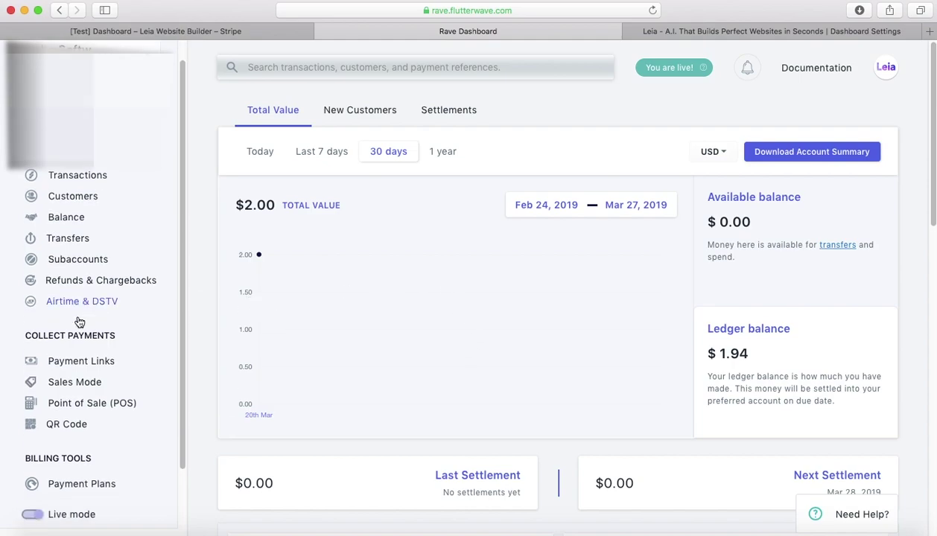
pyautogui.scroll(-1, 80, 321)
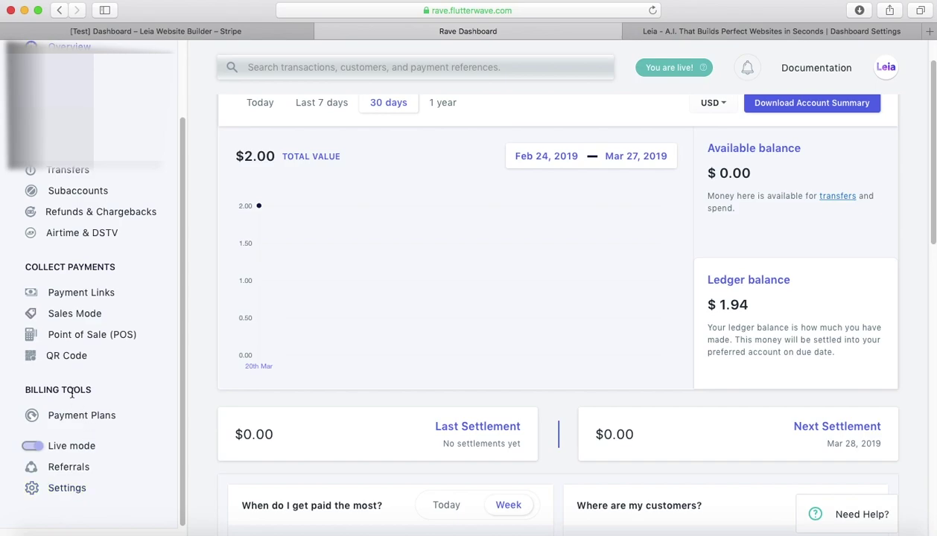
pyautogui.scroll(3, 73, 400)
pyautogui.scroll(-1, 86, 337)
pyautogui.scroll(-5, 86, 337)
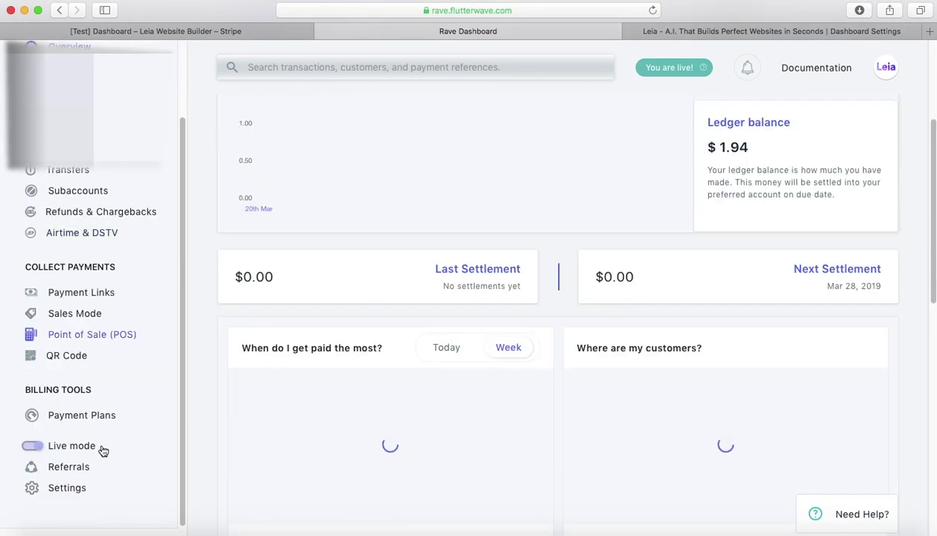
pyautogui.click(82, 496)
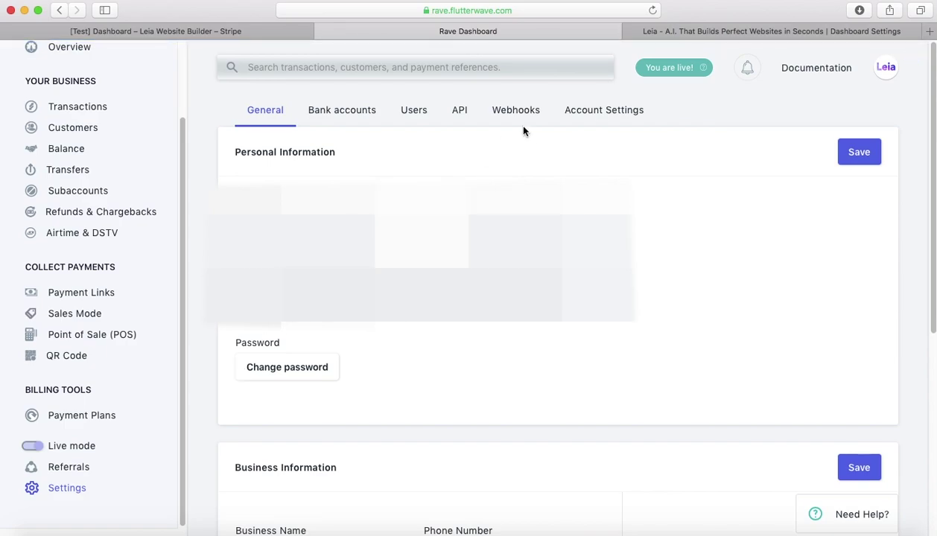
pyautogui.click(459, 121)
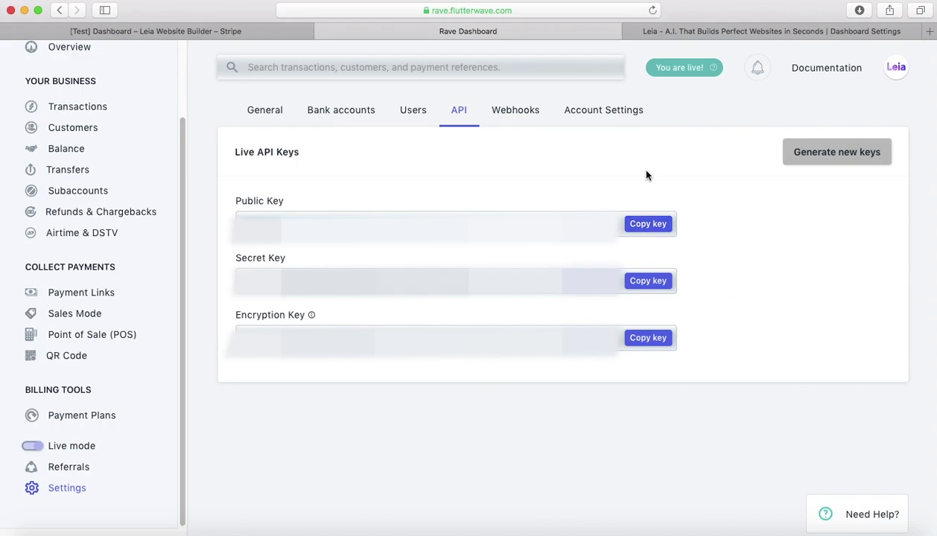
# - Return to the Leia platform settings and locate the Rave secret and public API key fields, rechecking the Rave dashboard
pyautogui.click(734, 35)
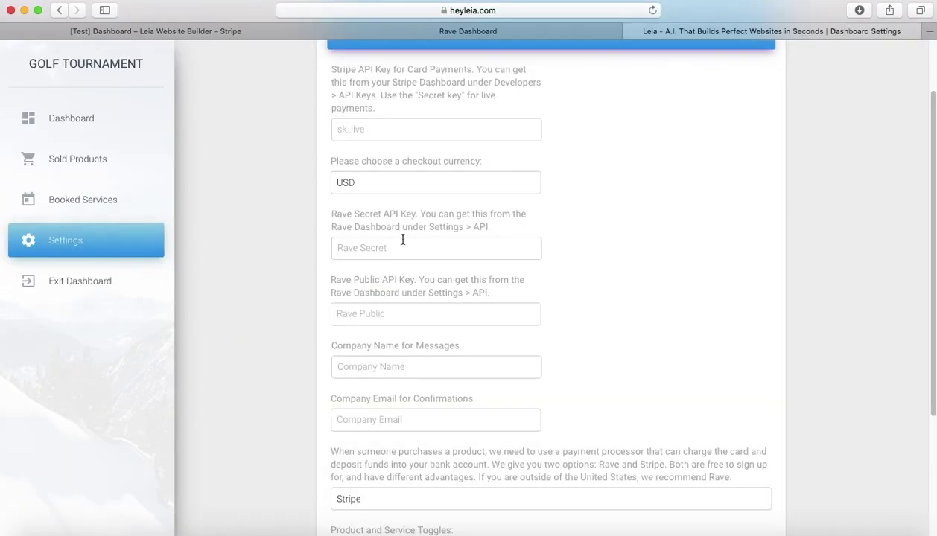
pyautogui.click(428, 252)
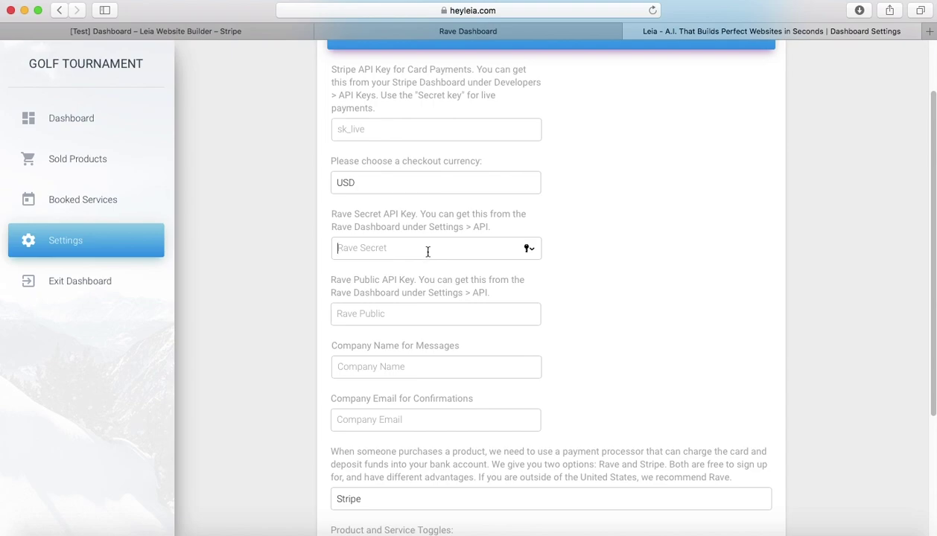
pyautogui.click(414, 309)
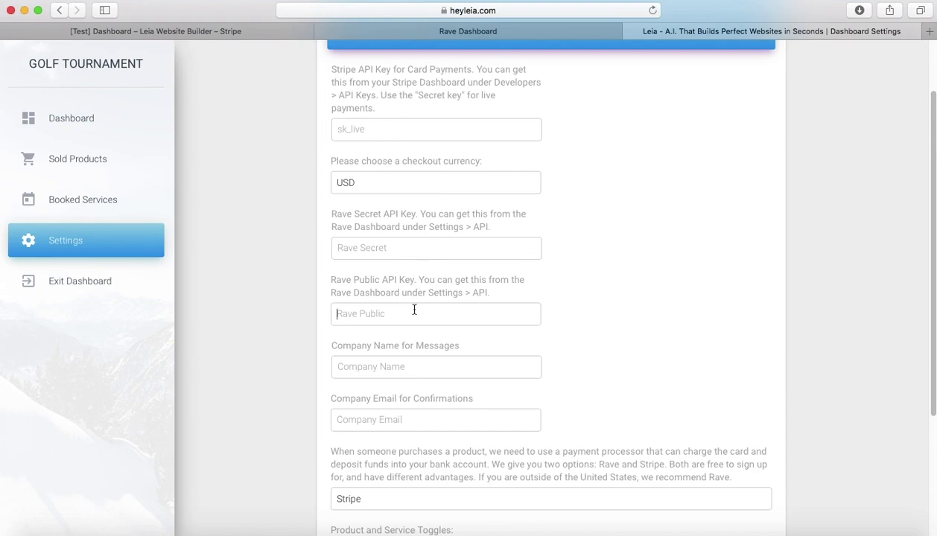
pyautogui.click(493, 31)
pyautogui.click(703, 33)
# - Choose Stripe as the payment processor and save the platform settings
pyautogui.scroll(-5, 663, 326)
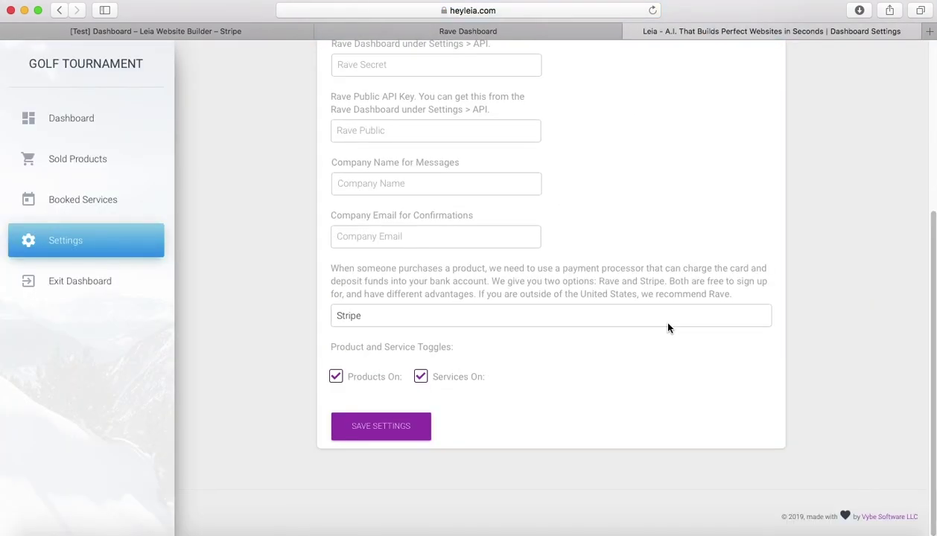
pyautogui.click(409, 318)
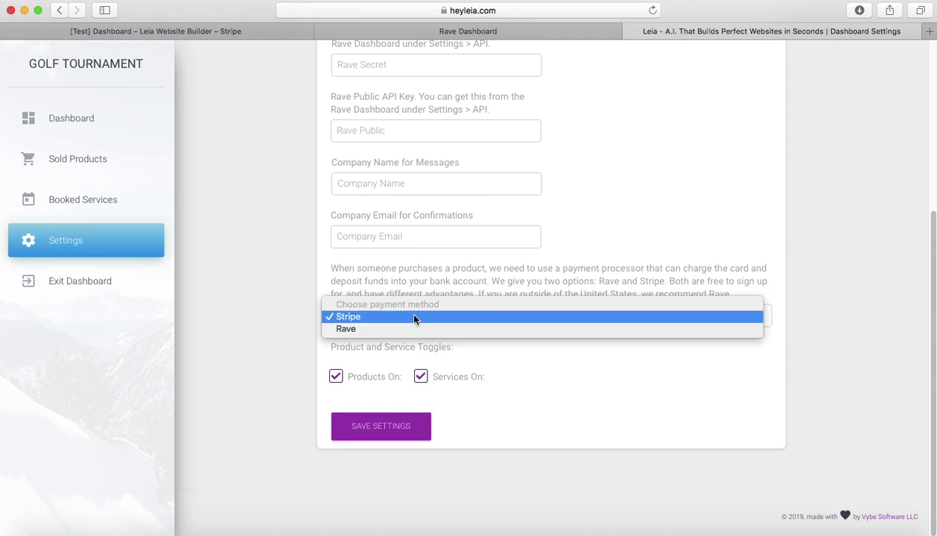
pyautogui.click(406, 315)
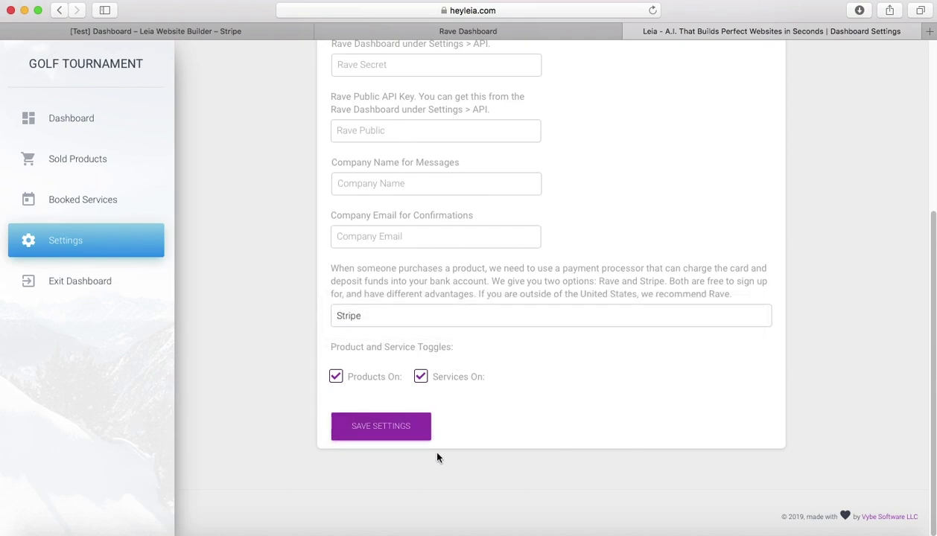
pyautogui.click(398, 431)
pyautogui.click(379, 426)
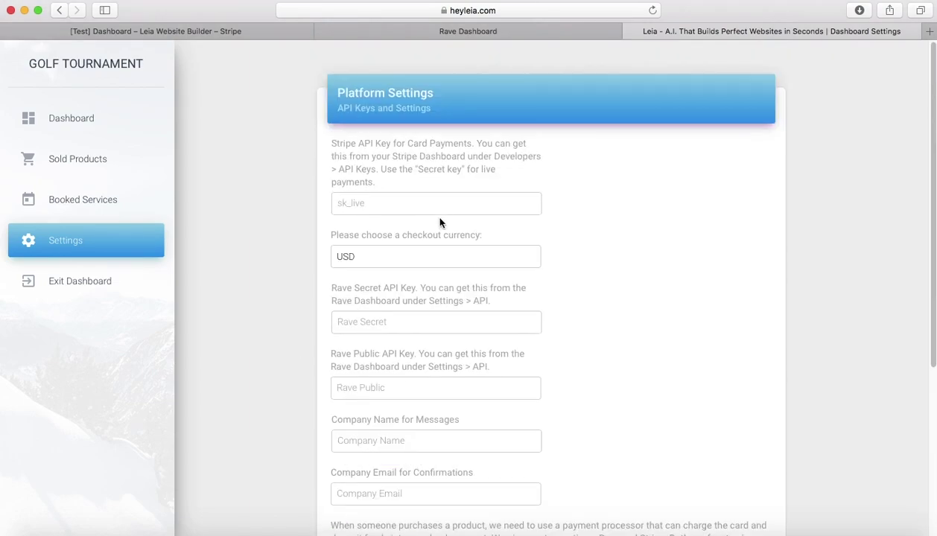
pyautogui.scroll(-5, 329, 339)
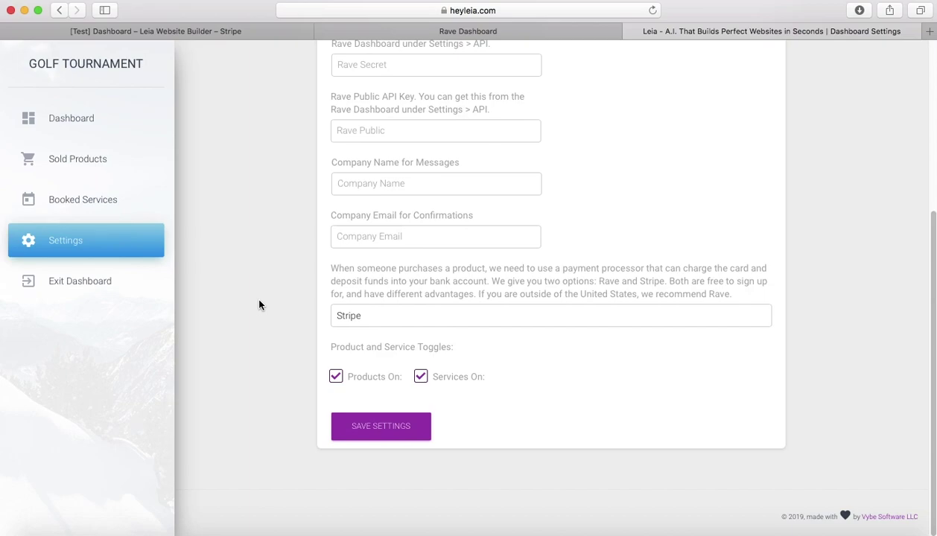
# - Exit the site dashboard and open the Golf tournament website's redesign adjustments in the site editor
pyautogui.click(106, 283)
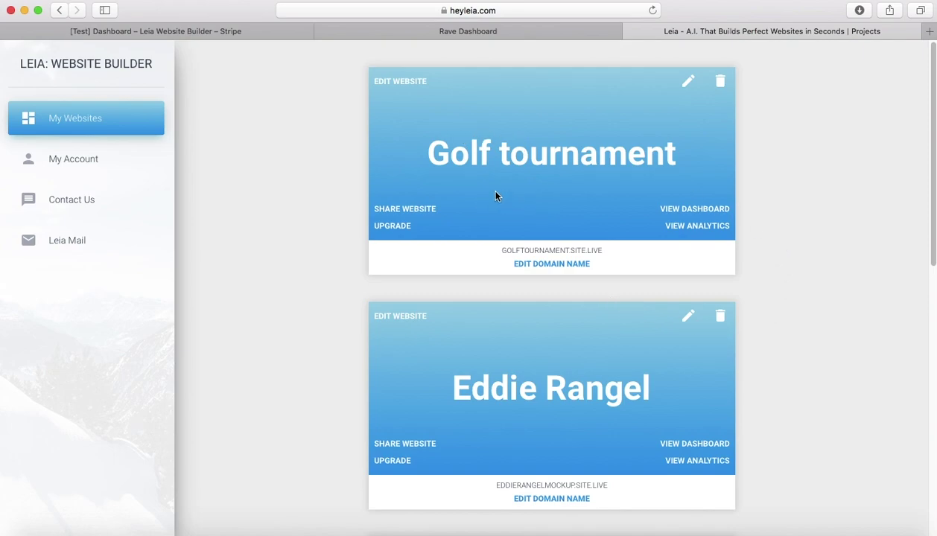
pyautogui.click(403, 83)
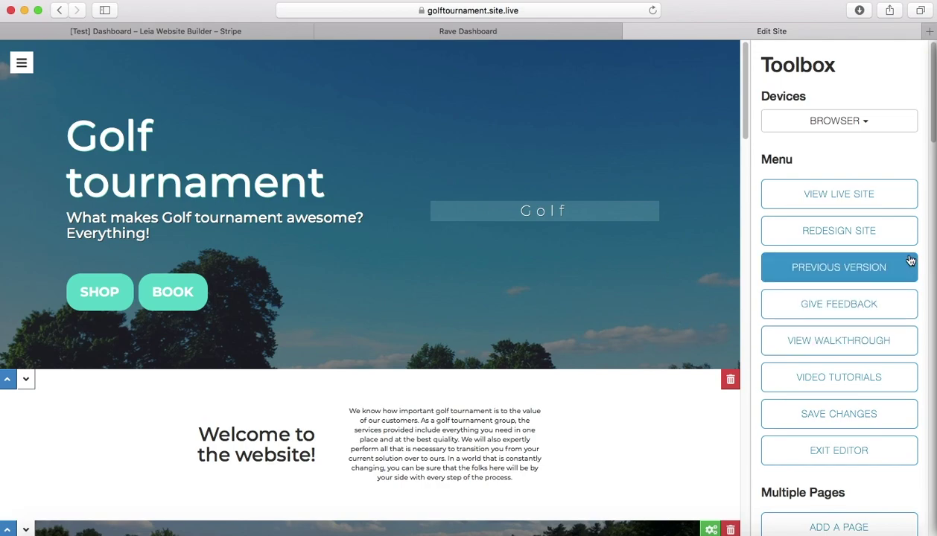
pyautogui.click(853, 239)
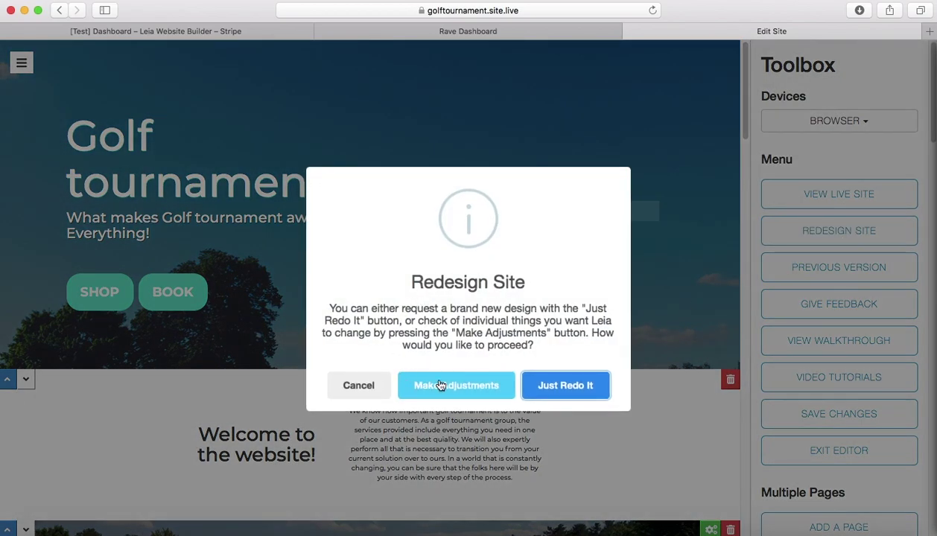
pyautogui.click(455, 388)
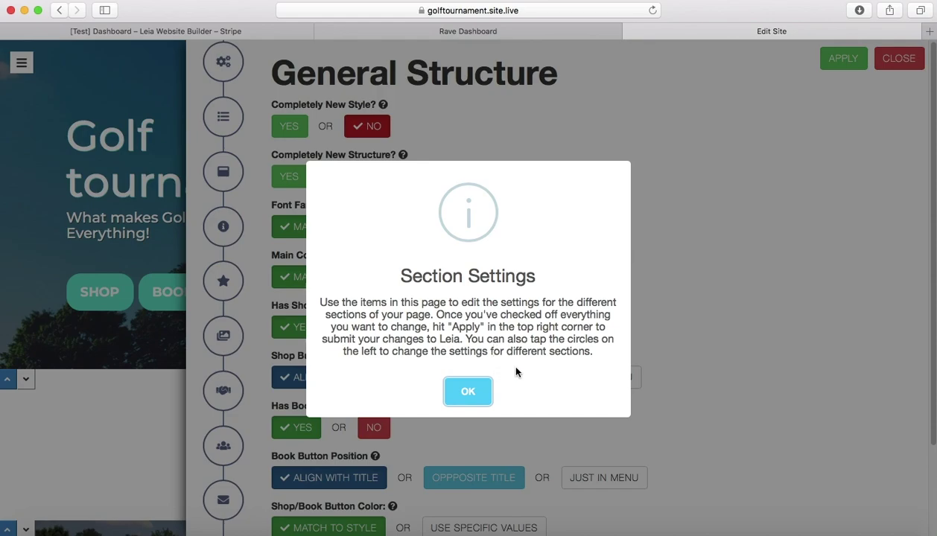
pyautogui.click(470, 391)
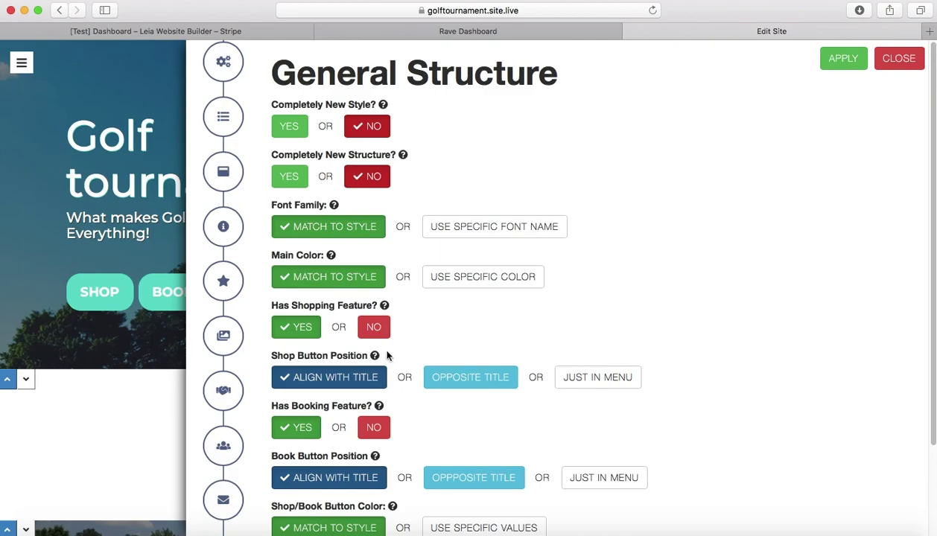
# - Turn off the site's shopping feature in the General Structure settings and submit the redesign
pyautogui.click(381, 327)
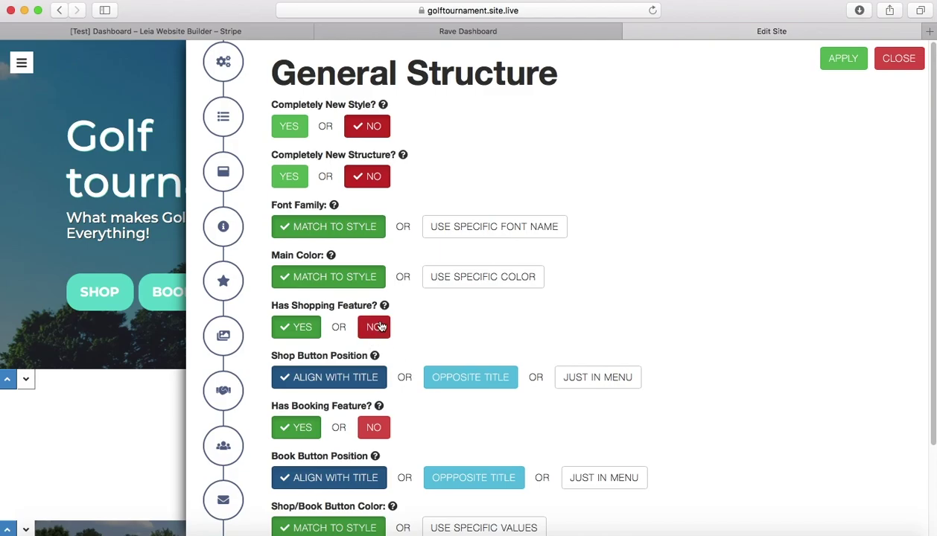
pyautogui.click(838, 64)
pyautogui.click(525, 378)
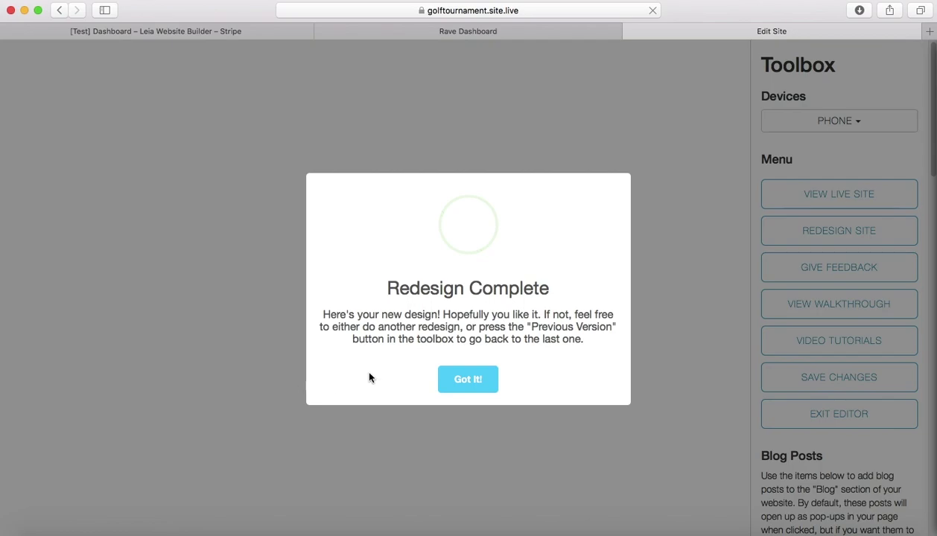
pyautogui.click(458, 381)
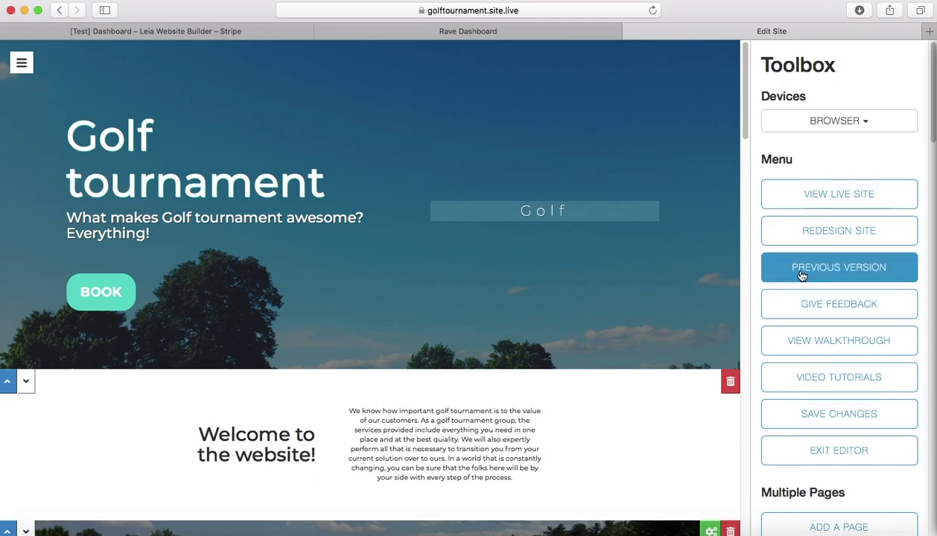
# - Reopen the redesign adjustments, turn the shopping feature on with the shop button aligned with the title, and submit the changes
pyautogui.click(808, 234)
pyautogui.click(447, 388)
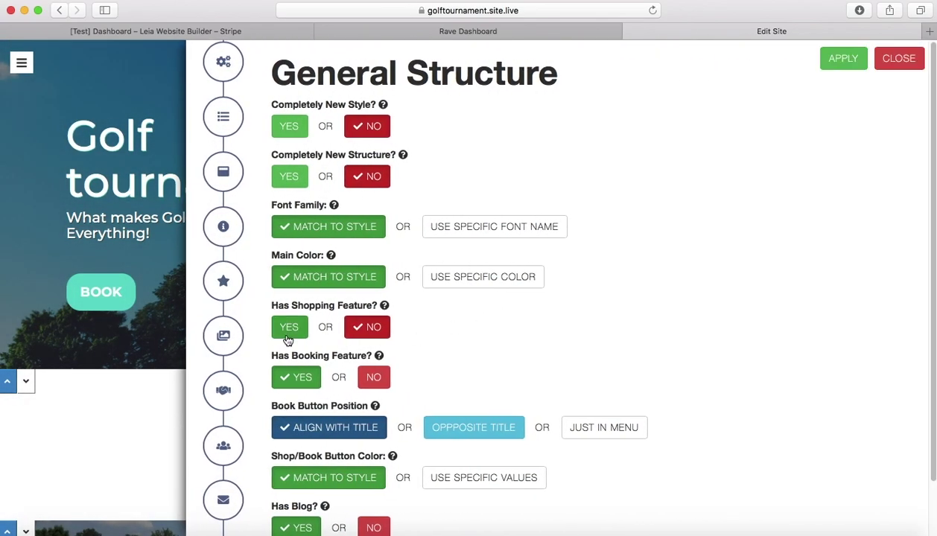
pyautogui.click(289, 327)
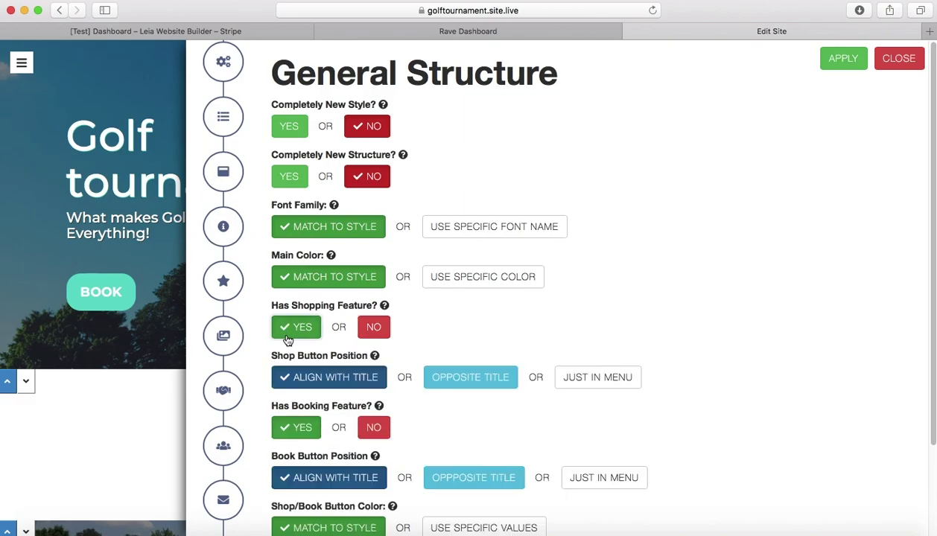
pyautogui.click(830, 58)
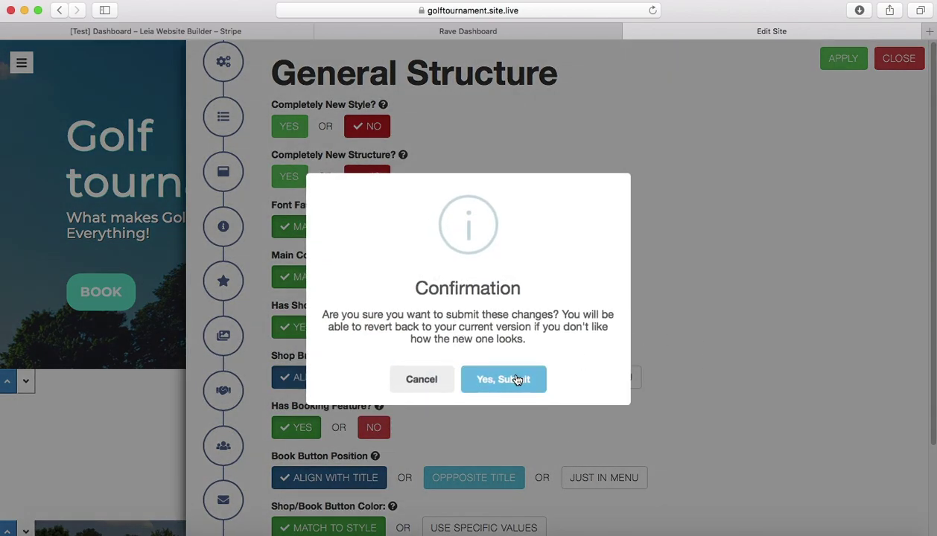
pyautogui.click(517, 379)
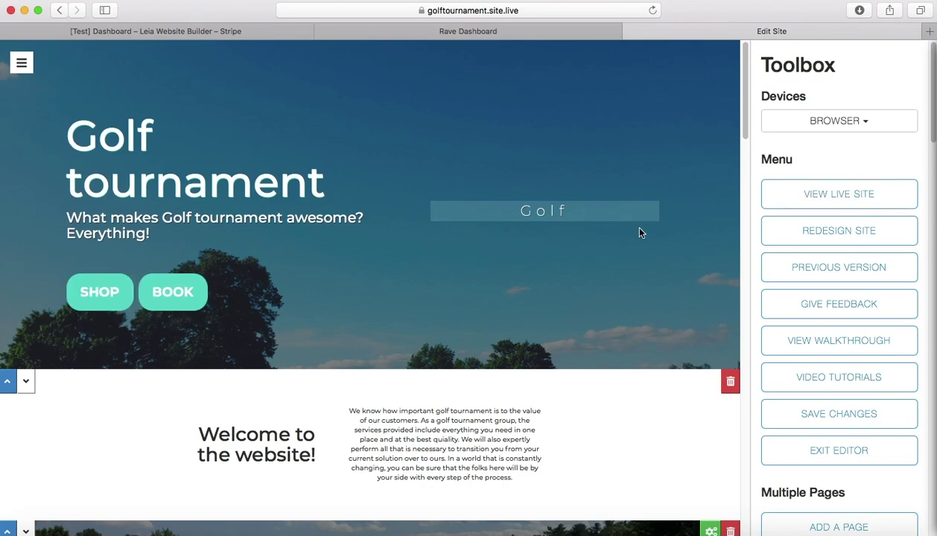
# - View the live site's shop page and check where the product's Buy Now option leads, returning to the shop
pyautogui.click(894, 193)
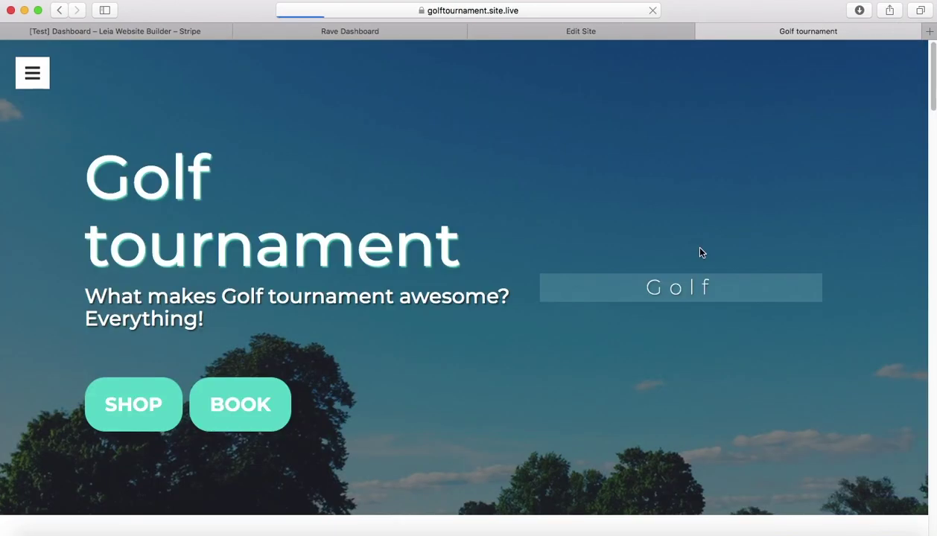
pyautogui.click(151, 405)
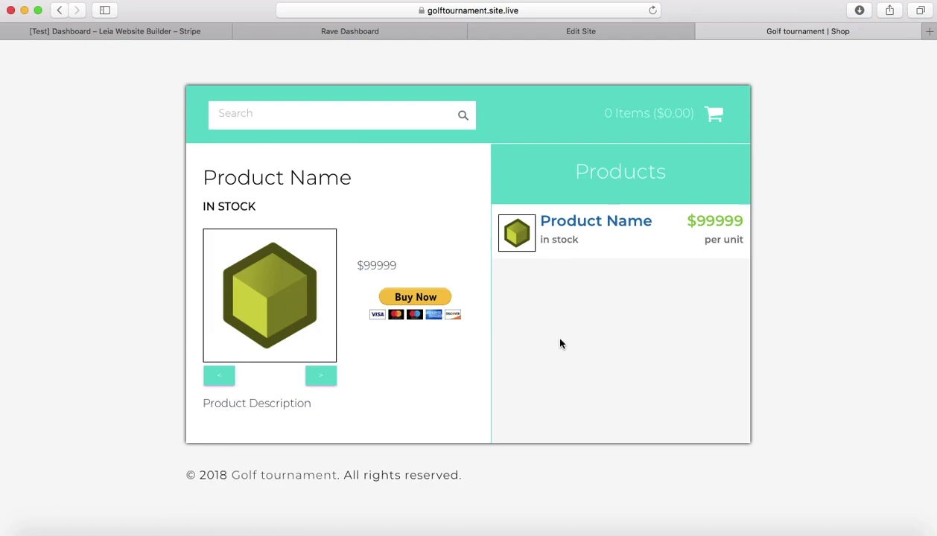
pyautogui.click(414, 300)
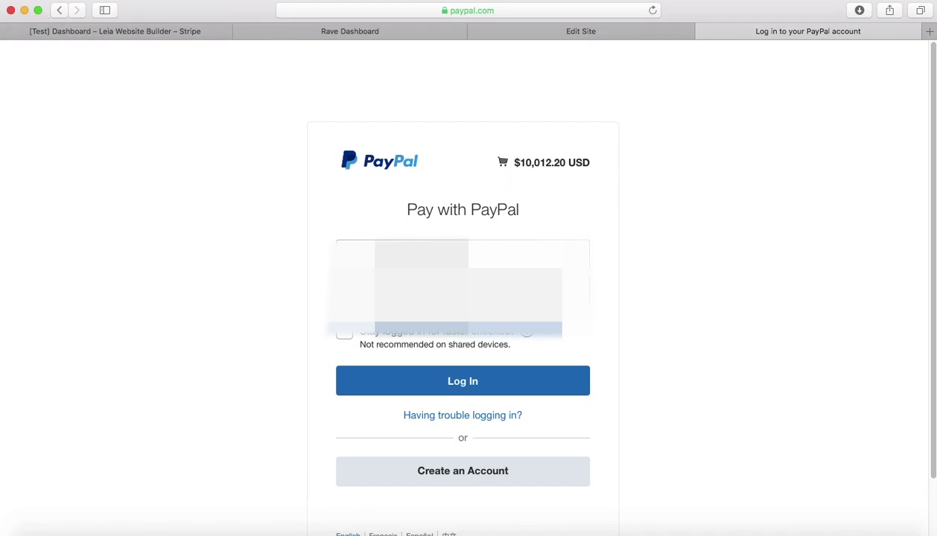
pyautogui.click(59, 11)
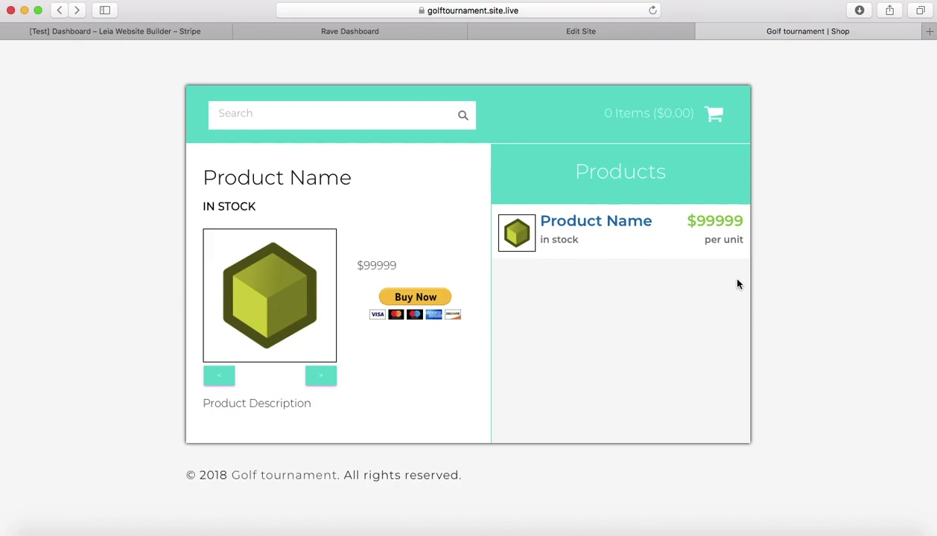